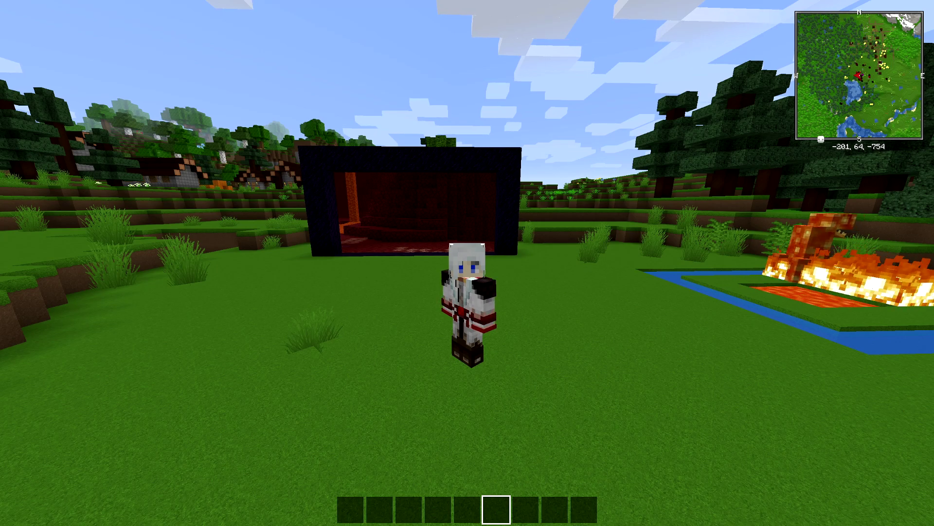
Walk through the large Nether portal and back to the Overworld, switching between first-person and third-person views of the character
{"action": "key", "text": "a"}
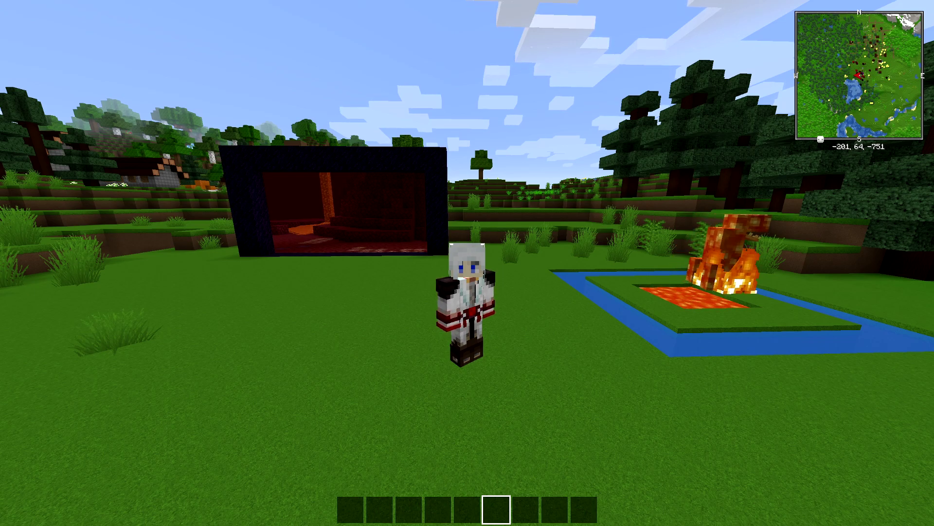
{"action": "key", "text": "F5"}
{"action": "key", "text": "w"}
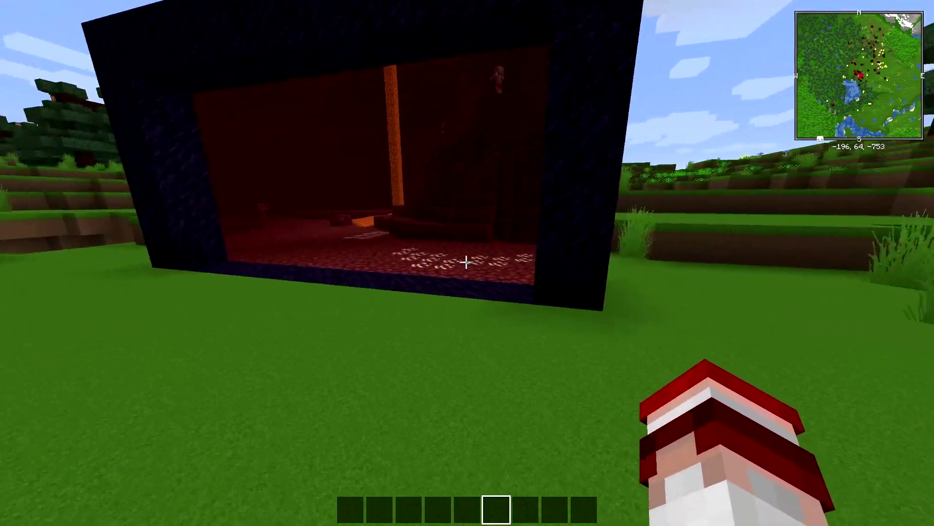
{"action": "key", "text": "w"}
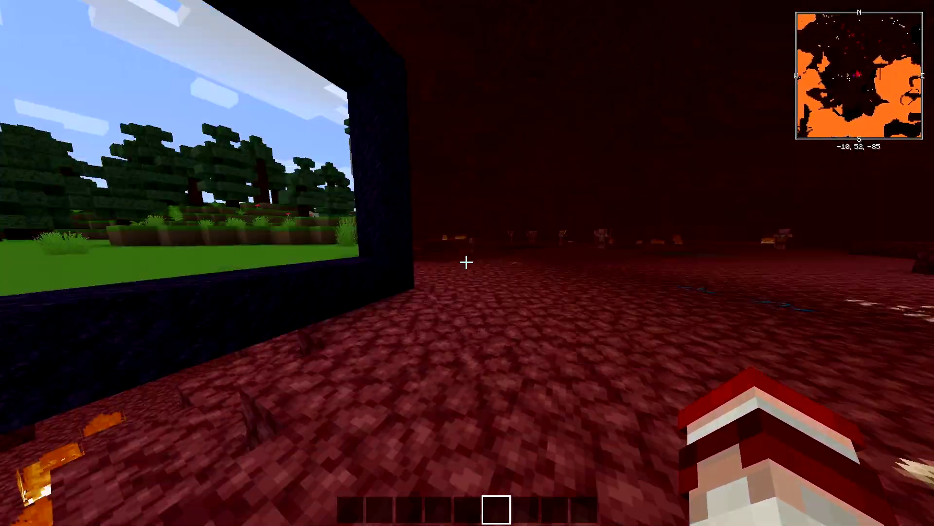
{"action": "key", "text": "w"}
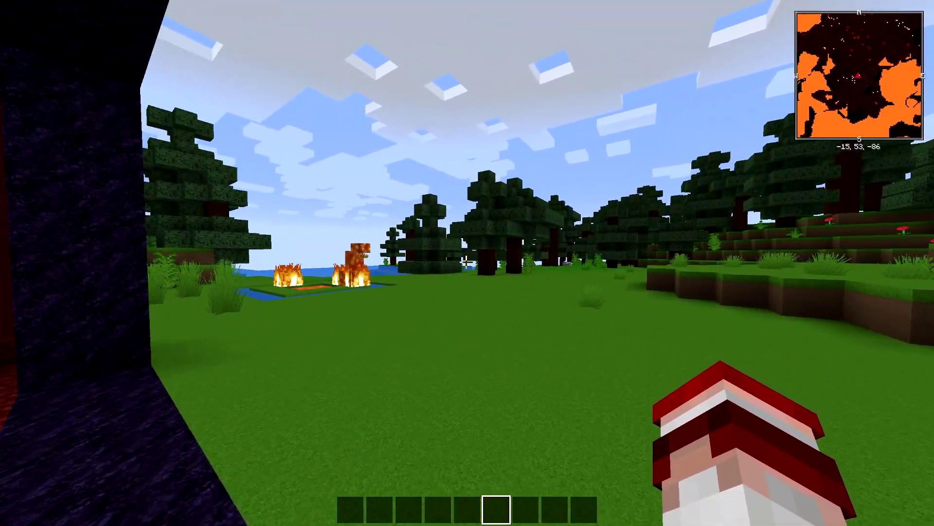
{"action": "key", "text": "w"}
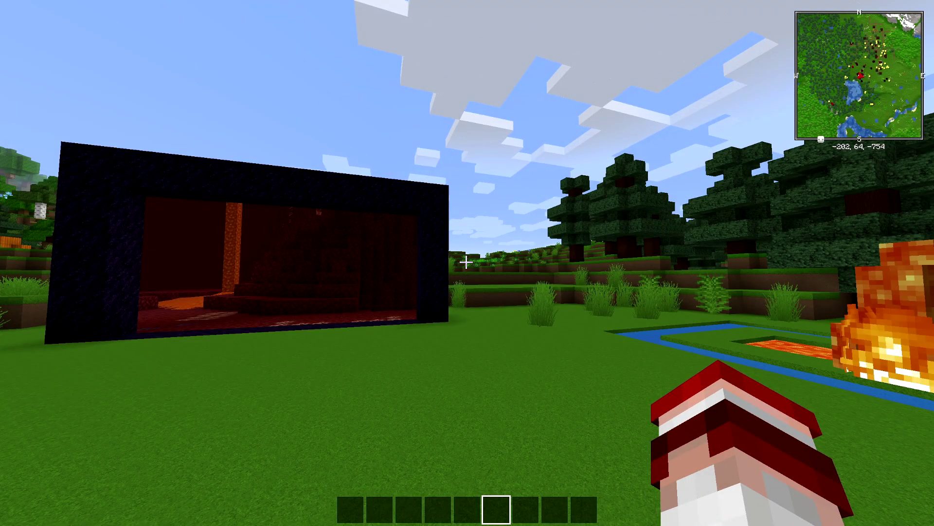
{"action": "key", "text": "F5"}
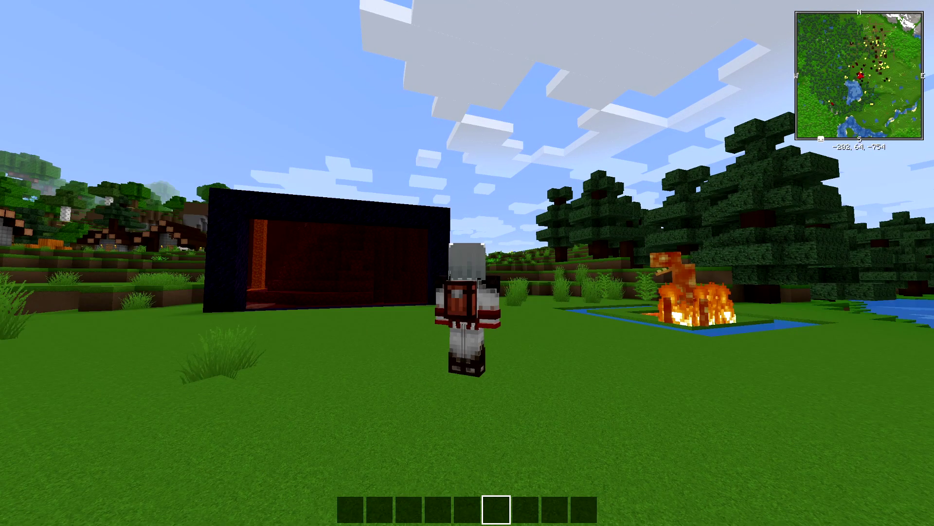
{"action": "key", "text": "F5"}
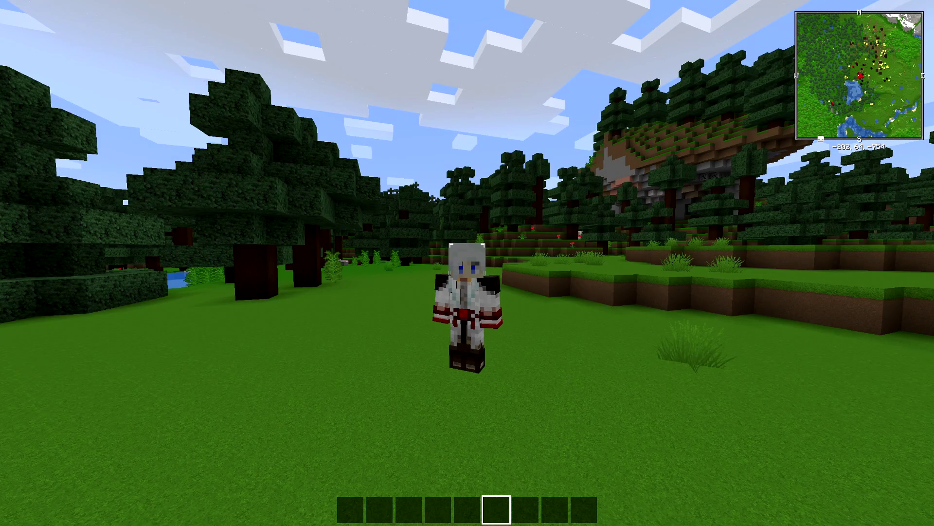
Pause the game and look through the list of installed mods in the mod options
{"action": "key", "text": "Escape"}
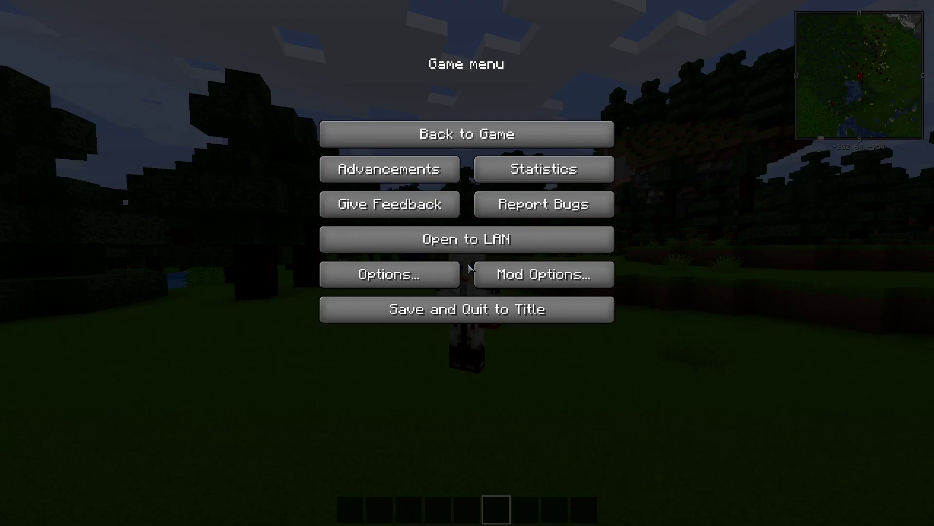
{"action": "left_click", "coordinate": [531, 274]}
{"action": "scroll", "coordinate": [136, 131], "scroll_direction": "down", "scroll_amount": 5}
{"action": "left_click", "coordinate": [137, 132]}
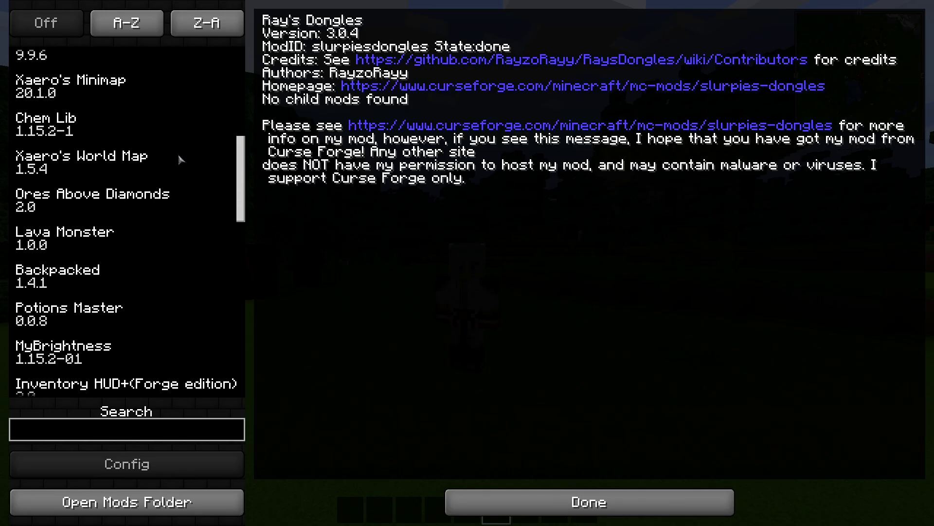
{"action": "scroll", "coordinate": [137, 131], "scroll_direction": "down", "scroll_amount": 5}
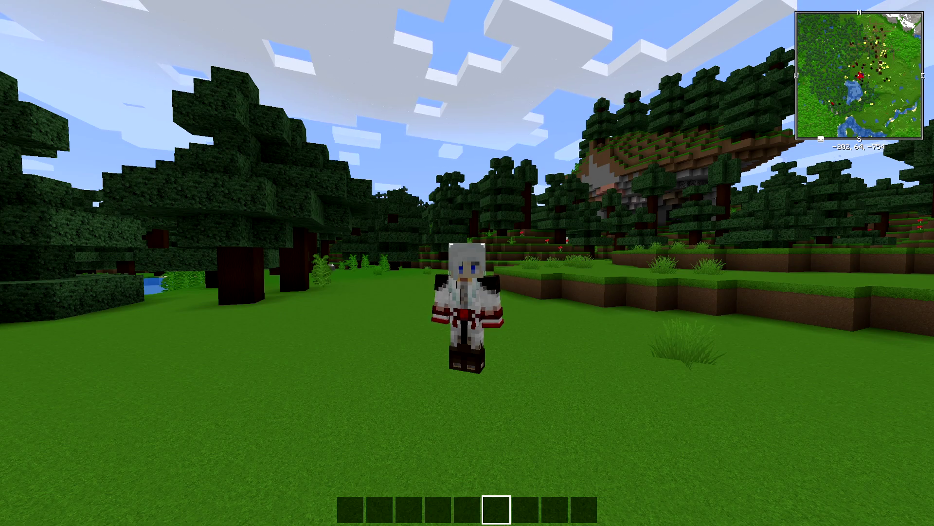
Switch to Chrome, search Google for "forge" and open the Minecraft Forge download site
{"action": "key", "text": "alt+Tab"}
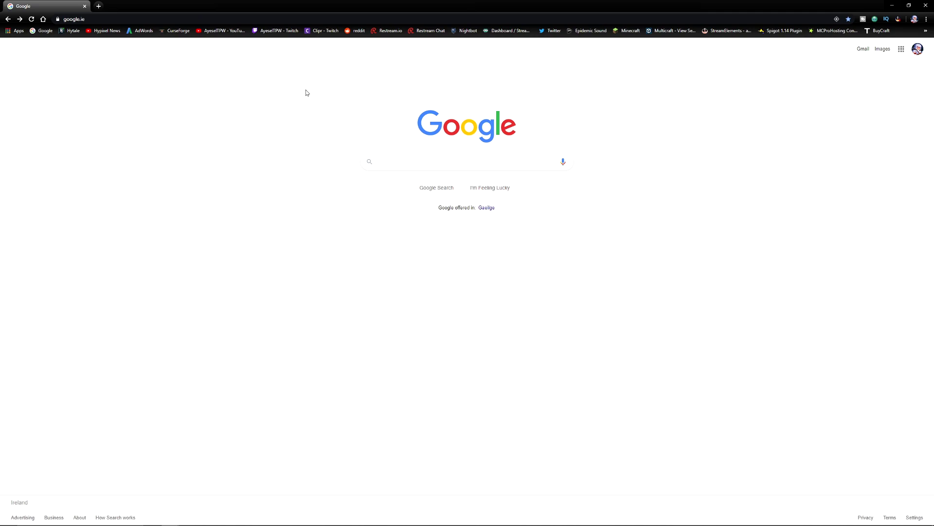
{"action": "type", "text": "forge"}
{"action": "key", "text": "Return"}
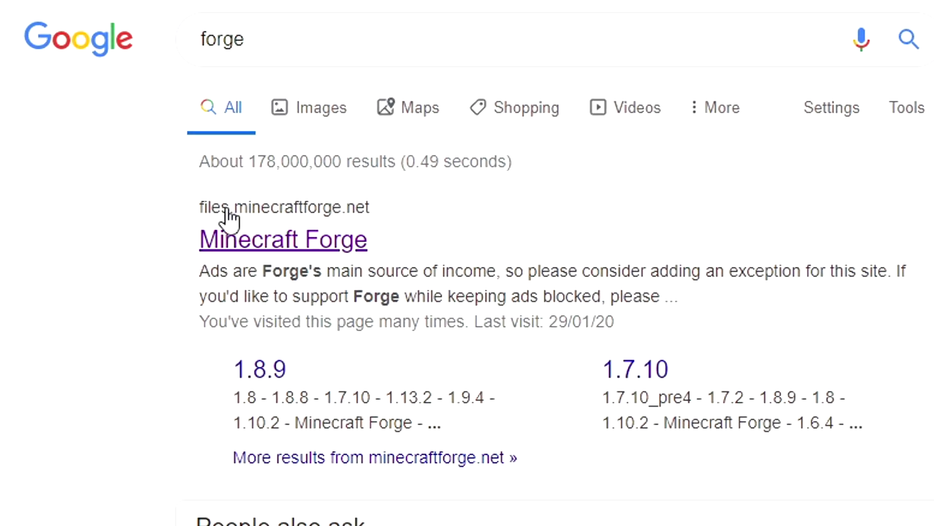
{"action": "left_click", "coordinate": [308, 246]}
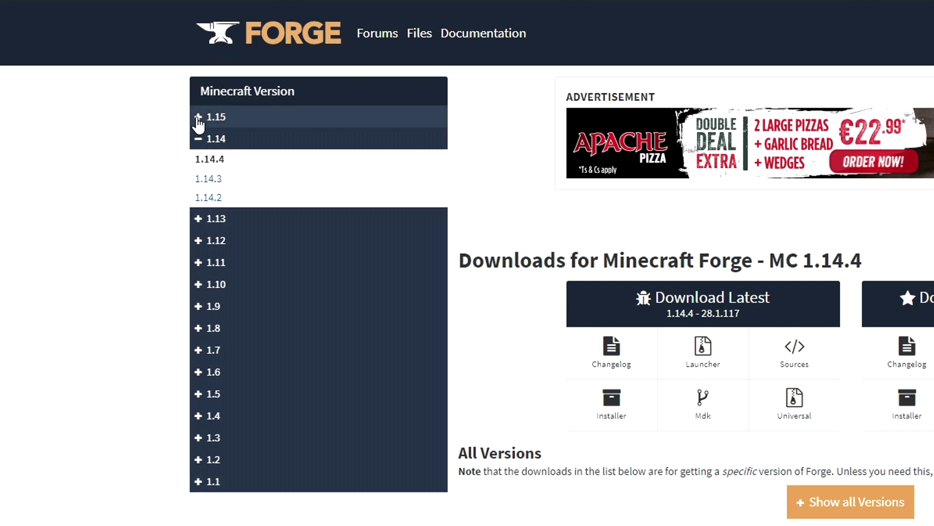
Download the latest Forge installer for Minecraft 1.15.2, skipping the advertisement page and keeping the flagged jar file
{"action": "left_click", "coordinate": [202, 116]}
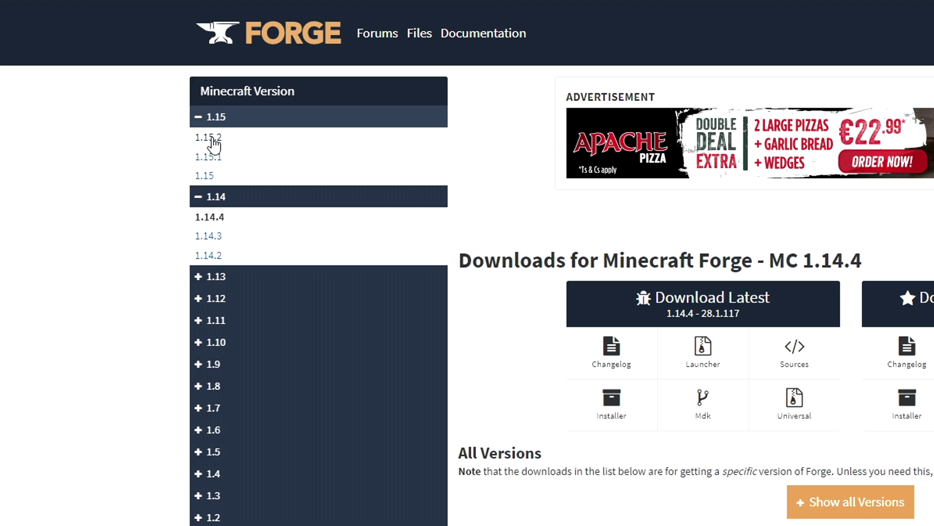
{"action": "left_click", "coordinate": [213, 138]}
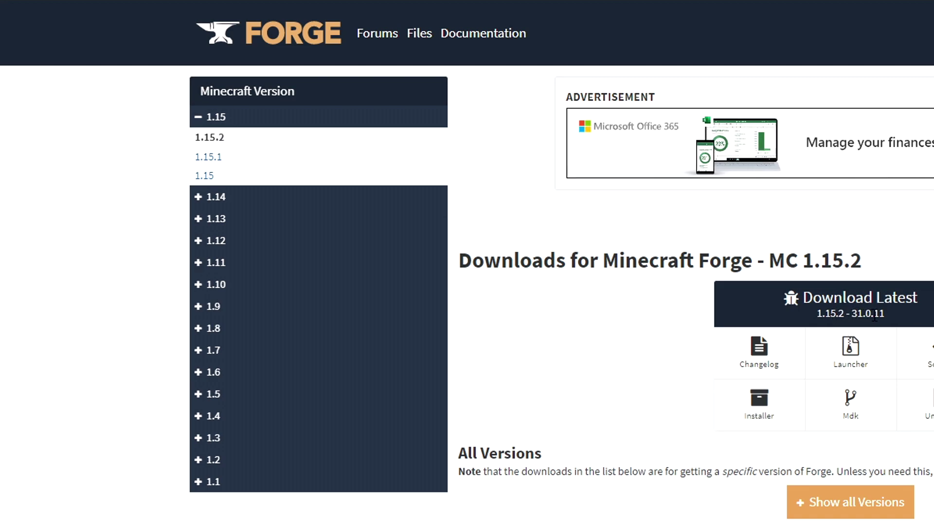
{"action": "left_click", "coordinate": [764, 416]}
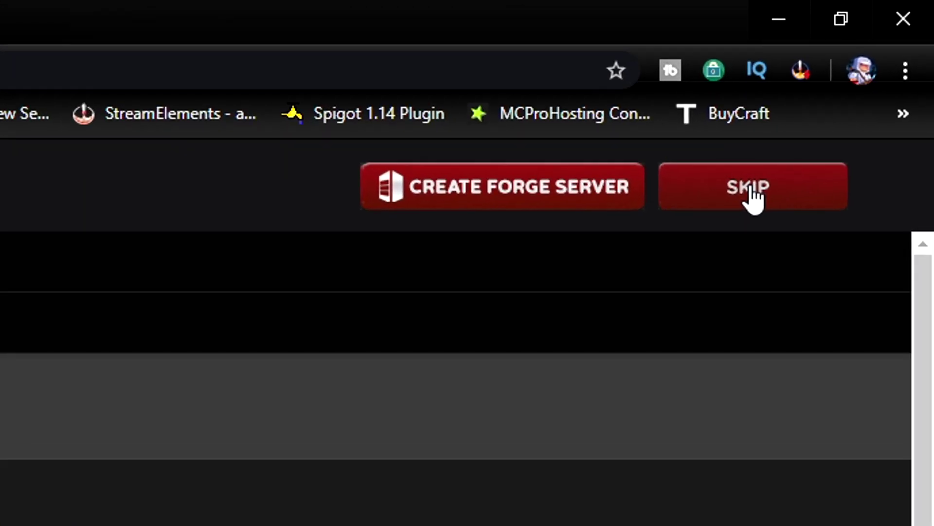
{"action": "left_click", "coordinate": [754, 198]}
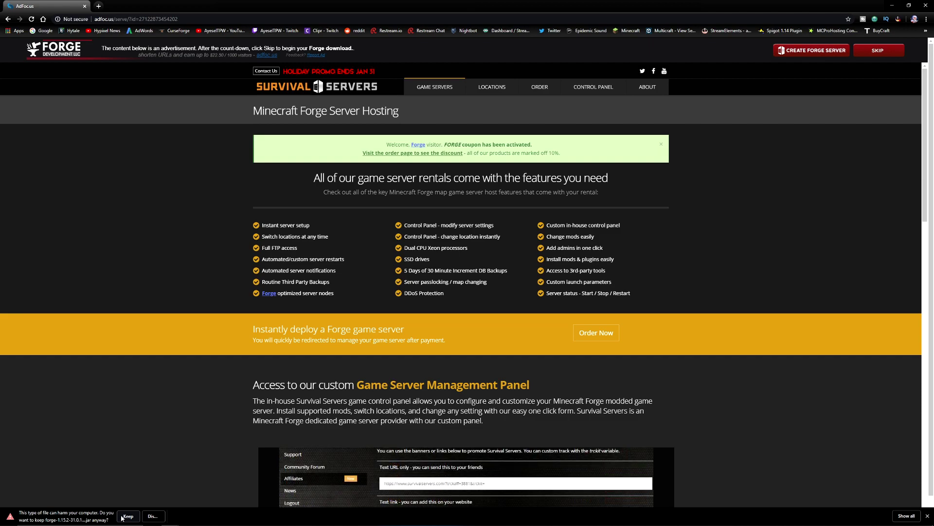
{"action": "left_click", "coordinate": [128, 516]}
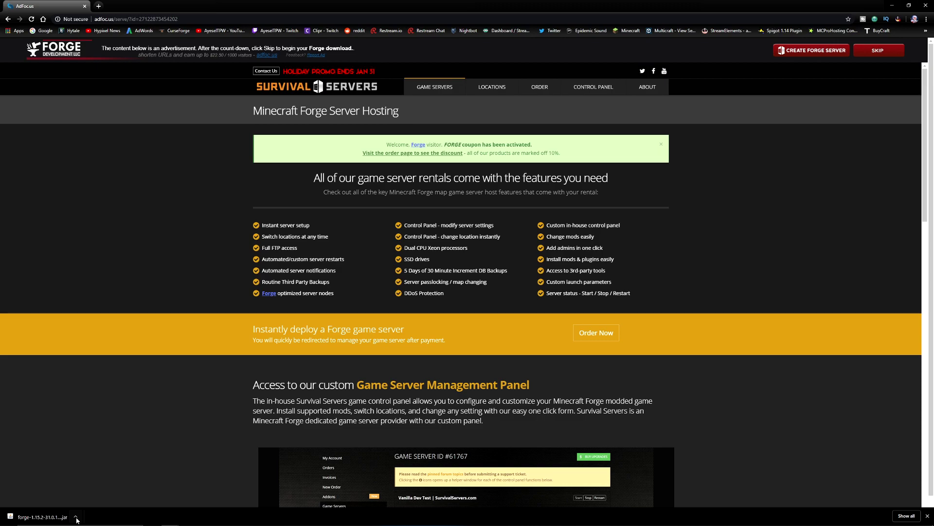
Locate the downloaded Forge jar in its folder and use it to install the Forge client
{"action": "left_click", "coordinate": [75, 517]}
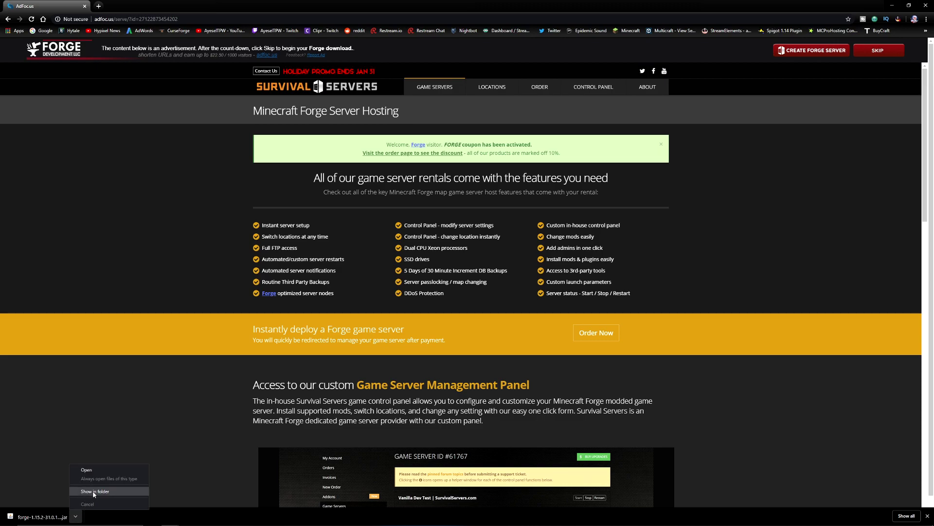
{"action": "left_click", "coordinate": [94, 492]}
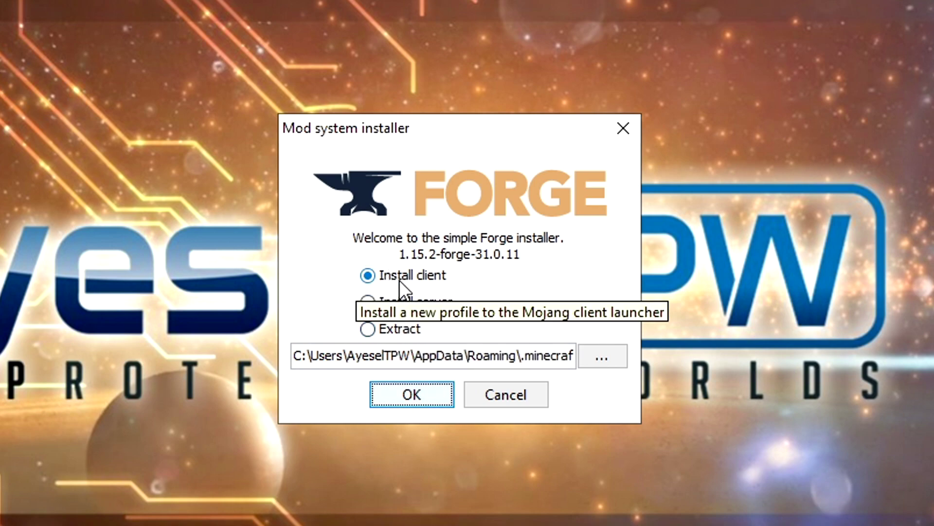
{"action": "left_click", "coordinate": [413, 396]}
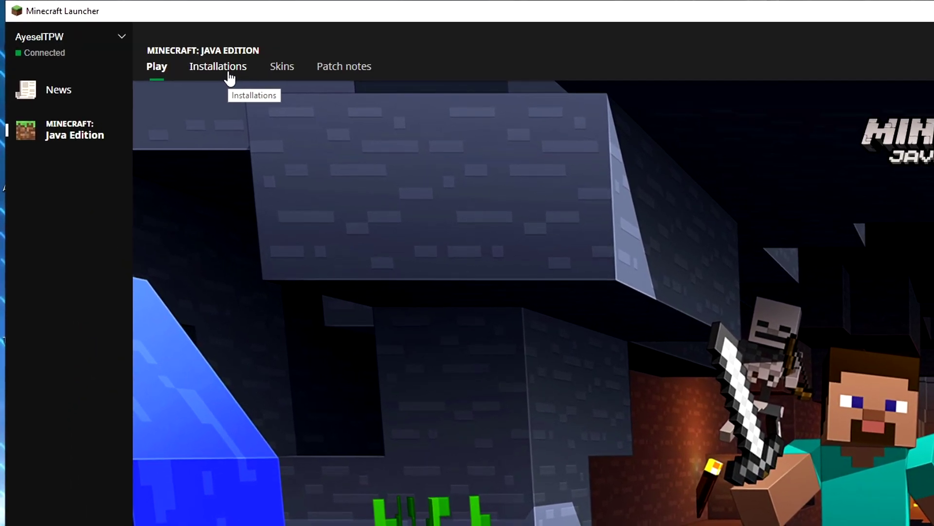
In the Minecraft Launcher, start a new installation named "Forge 1.15.2 New" with the glass block icon
{"action": "left_click", "coordinate": [218, 68]}
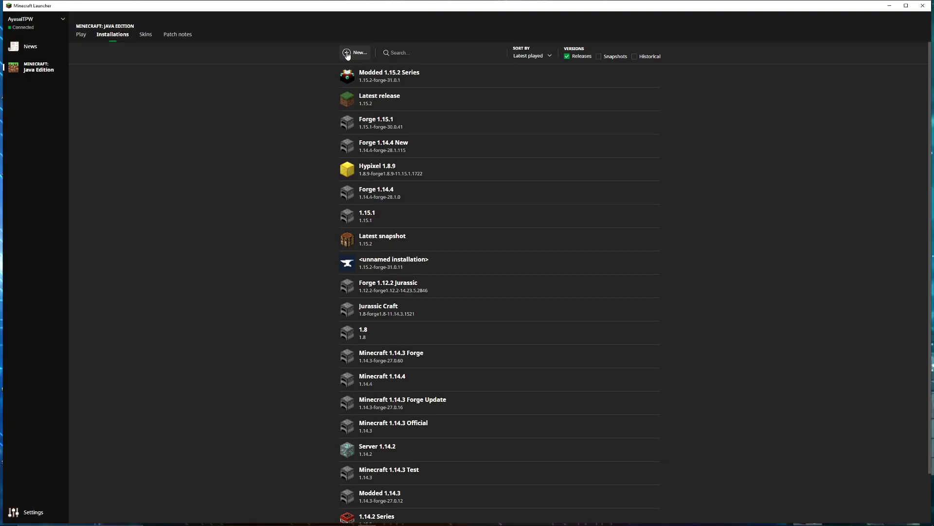
{"action": "left_click", "coordinate": [348, 54]}
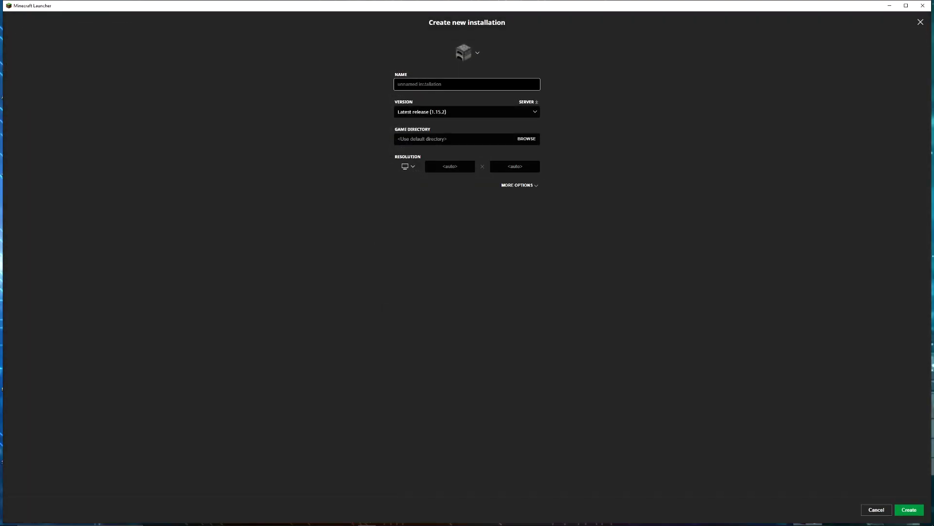
{"action": "type", "text": "Forge 1.15."}
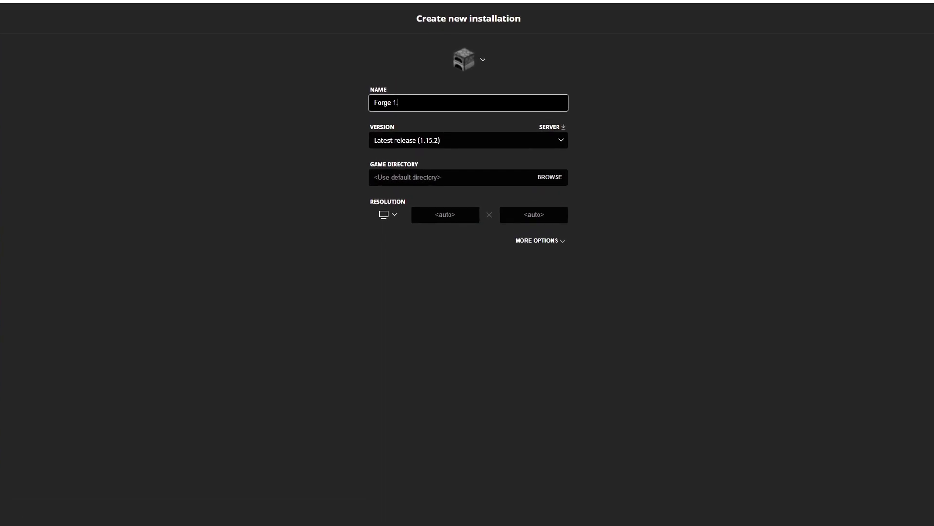
{"action": "type", "text": "2 New"}
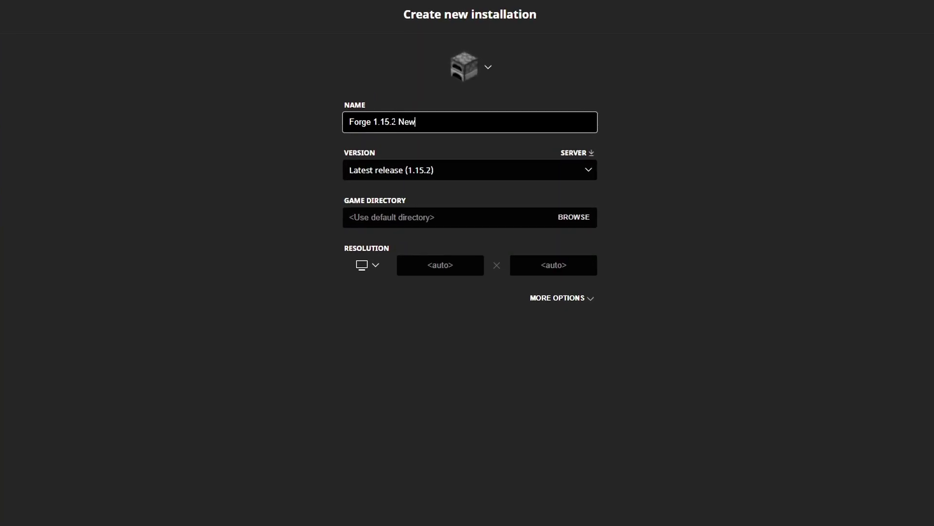
{"action": "left_click", "coordinate": [469, 66]}
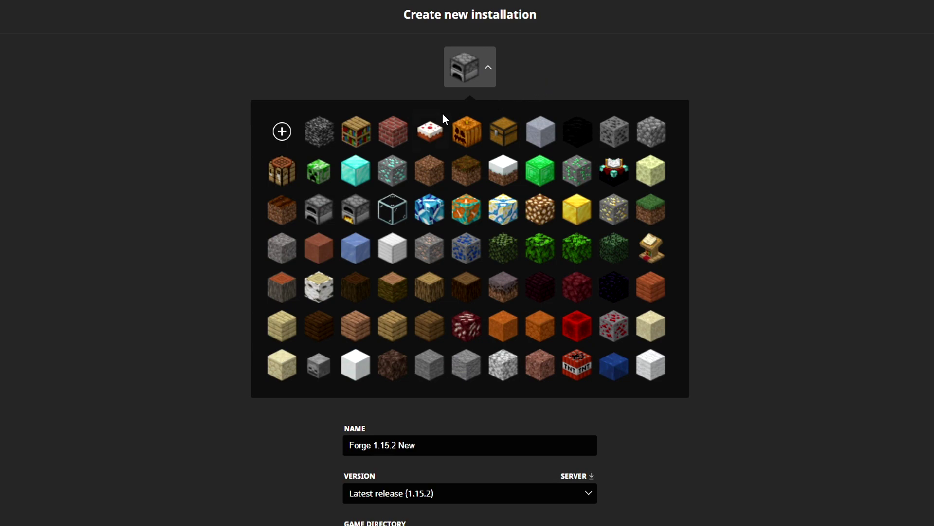
{"action": "left_click", "coordinate": [392, 211]}
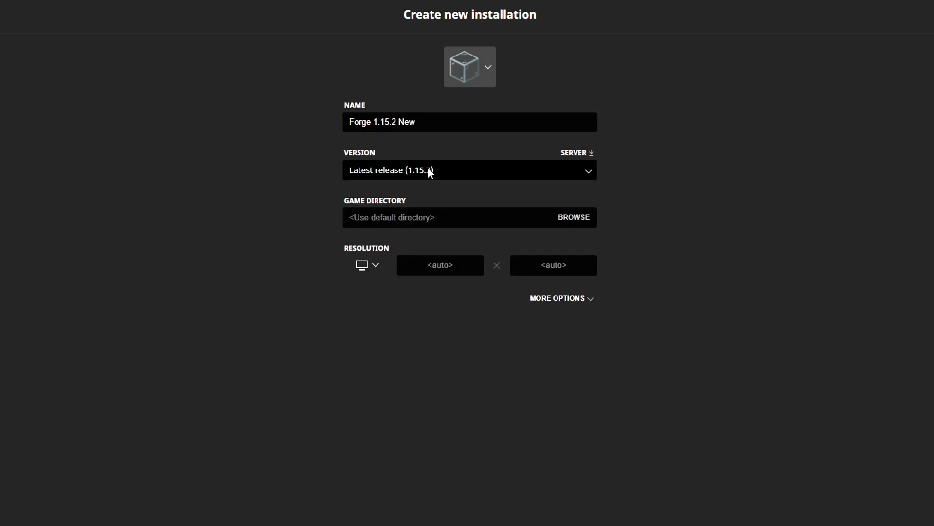
Set the new installation's version to release 1.15.2-forge-31.0.11 and its resolution to 2560x1440
{"action": "left_click", "coordinate": [429, 171]}
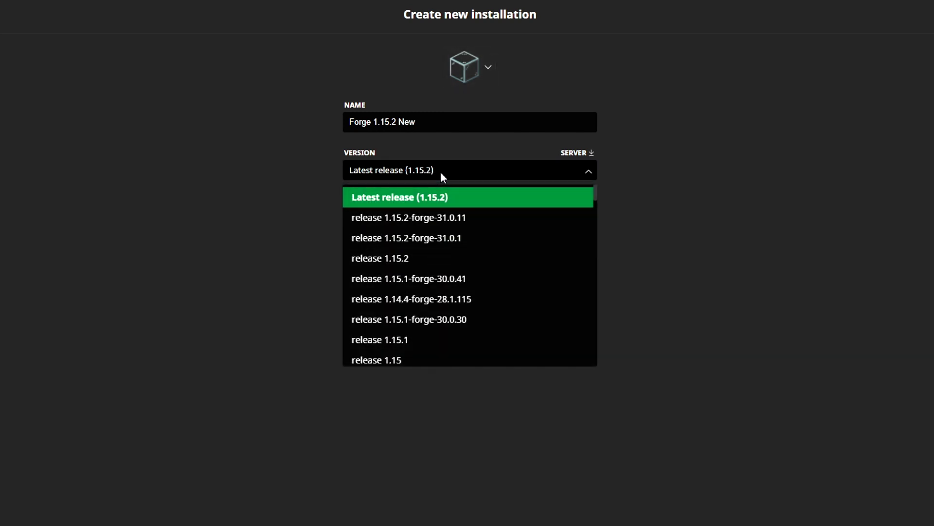
{"action": "left_click", "coordinate": [452, 223]}
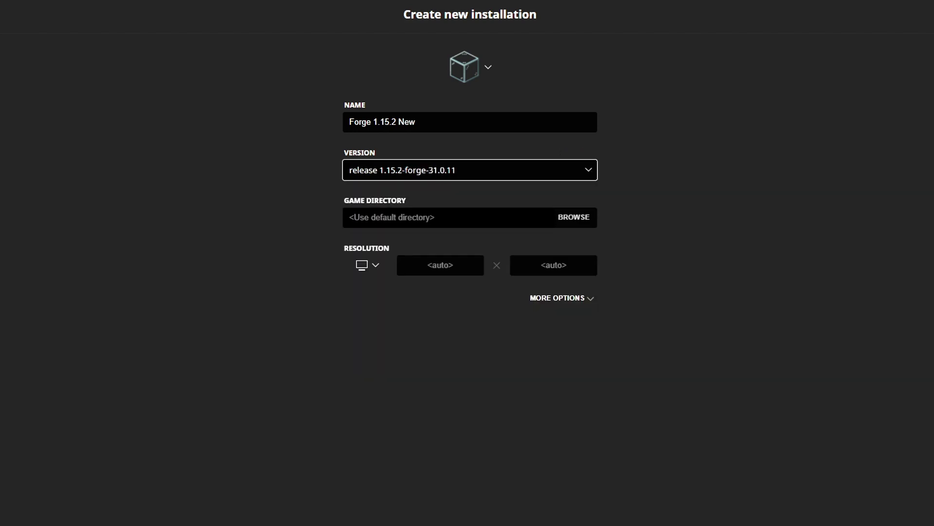
{"action": "left_click", "coordinate": [378, 265]}
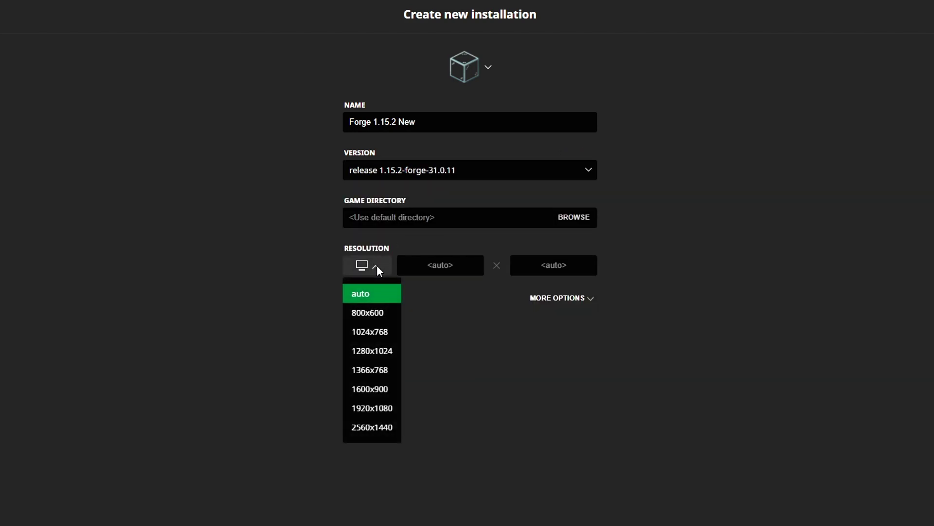
{"action": "left_click", "coordinate": [385, 430]}
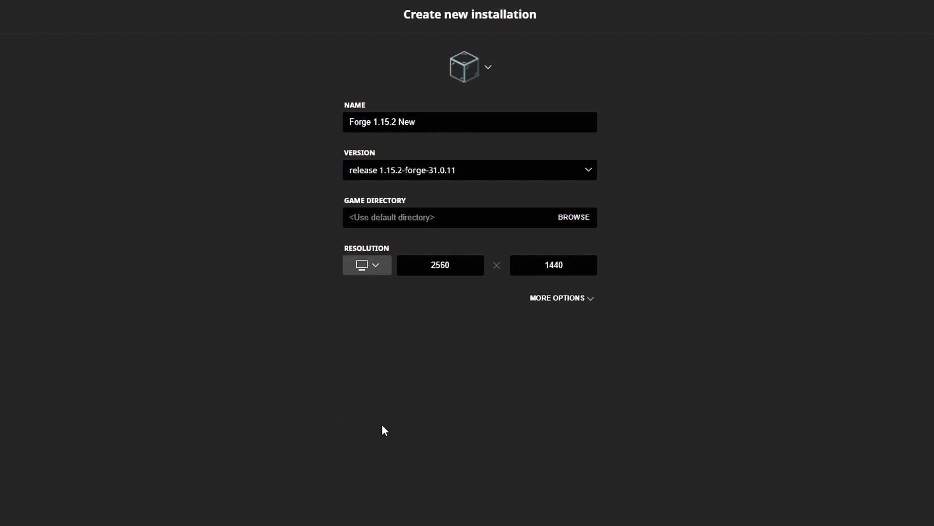
Set the maximum memory in the JVM arguments to 8 GB (-Xmx8G) and create the installation
{"action": "left_click", "coordinate": [565, 298]}
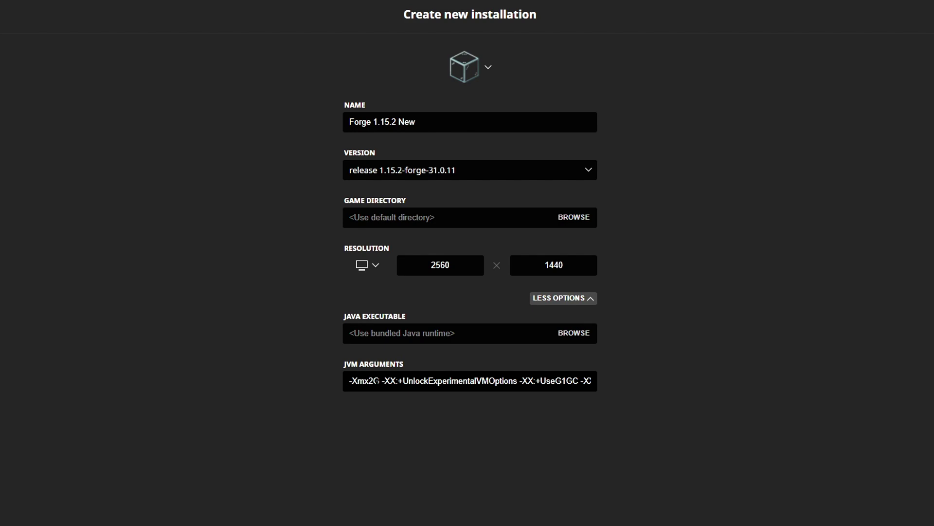
{"action": "left_click_drag", "start_coordinate": [368, 381], "coordinate": [374, 381]}
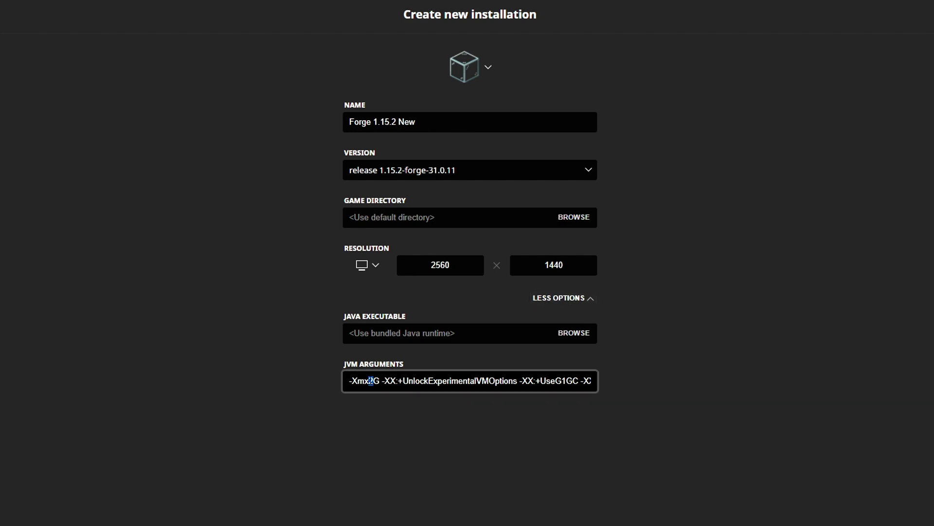
{"action": "type", "text": "4"}
{"action": "left_click_drag", "start_coordinate": [374, 381], "coordinate": [369, 380]}
{"action": "type", "text": "8"}
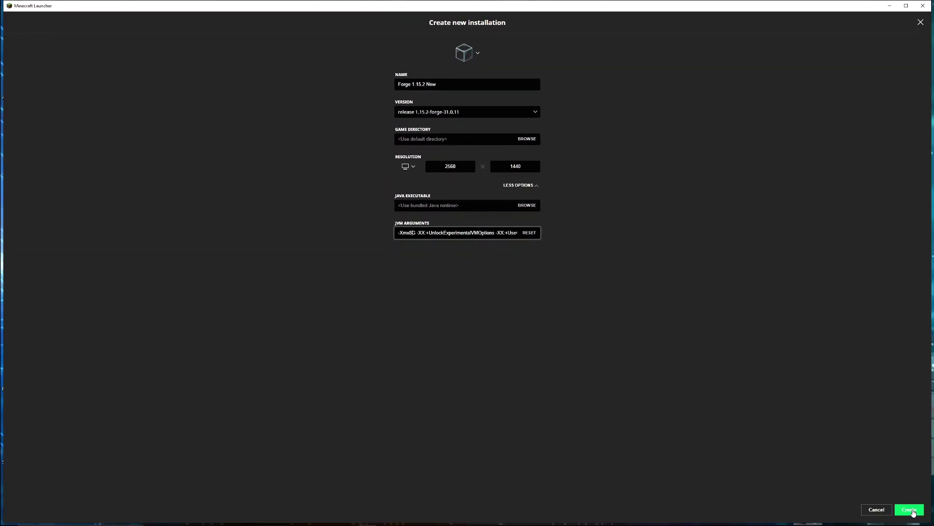
{"action": "left_click", "coordinate": [909, 509]}
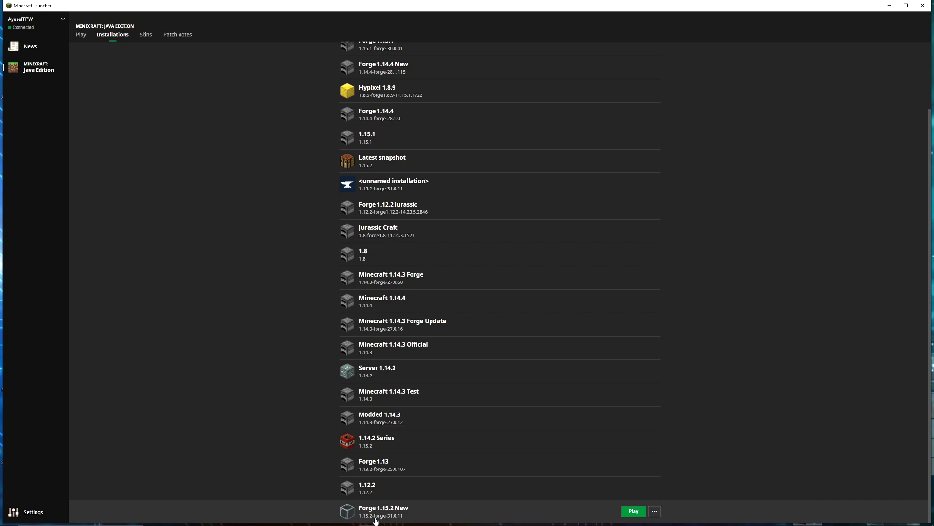
Launch the Forge 1.15.2 New installation and review the game's list of loaded mods from the title screen
{"action": "left_click", "coordinate": [631, 510]}
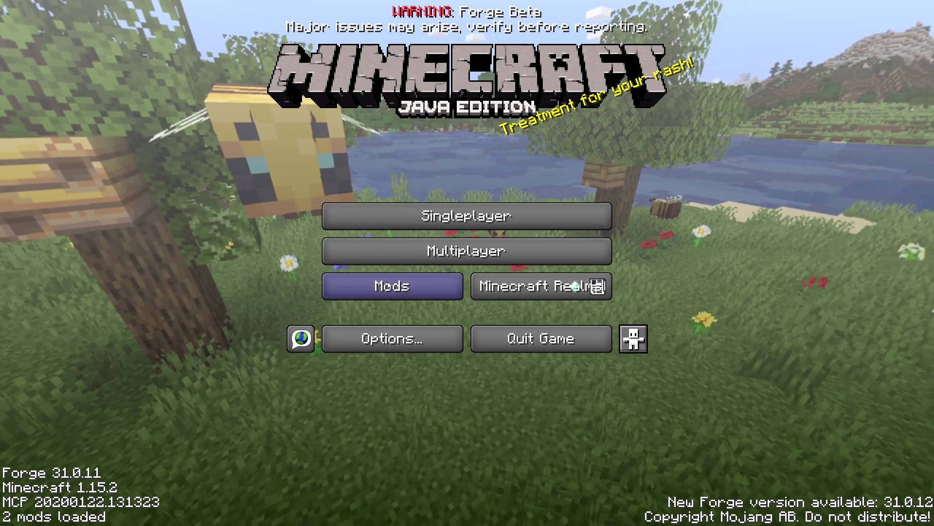
{"action": "left_click", "coordinate": [386, 289]}
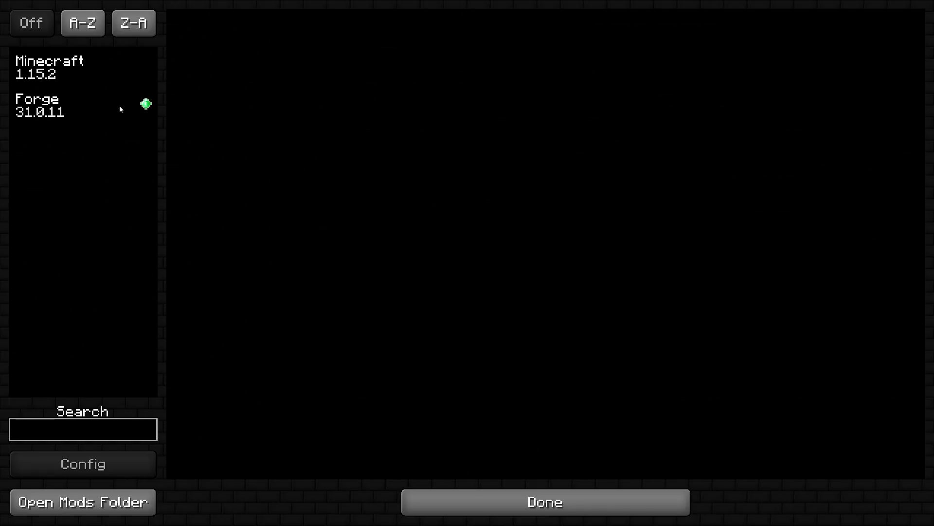
{"action": "left_click", "coordinate": [542, 502]}
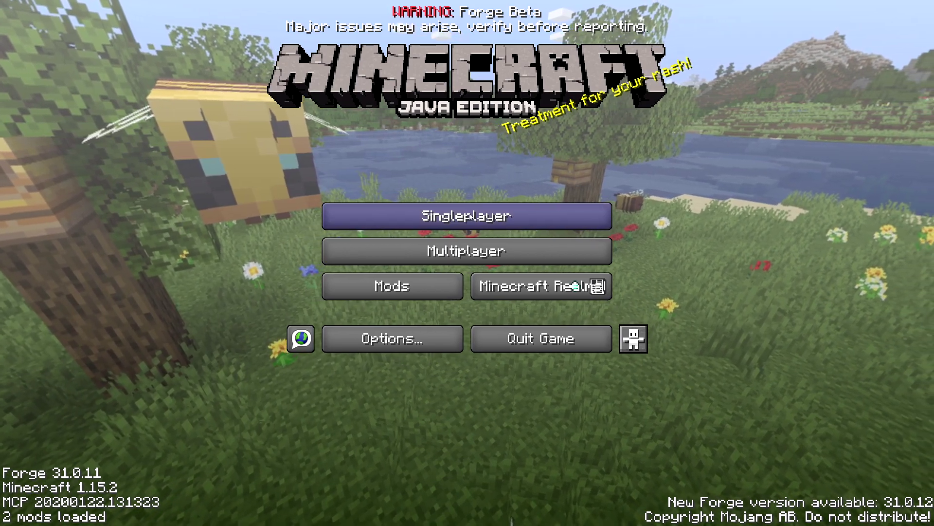
Create a new single-player world named "Test Forge 1.15.2"
{"action": "left_click", "coordinate": [467, 216]}
{"action": "left_click", "coordinate": [540, 469]}
{"action": "key", "text": "ctrl+a"}
{"action": "type", "text": "Test Forge 1.15.2"}
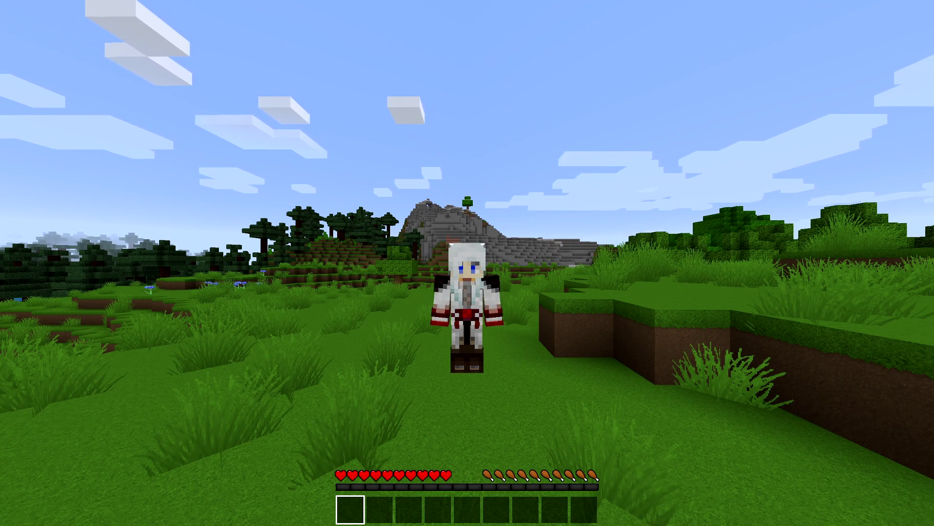
Check the debug information in the test world, and save and quit to the title screen
{"action": "key", "text": "F3"}
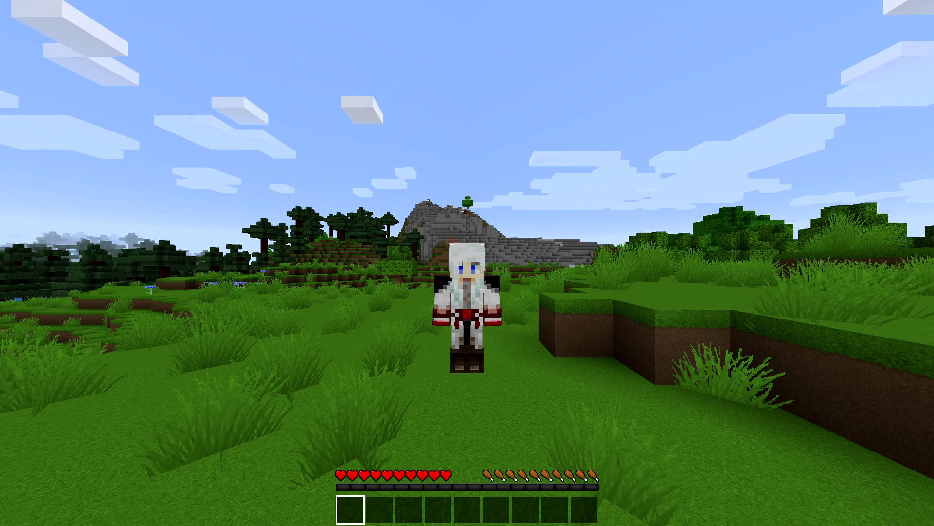
{"action": "key", "text": "Escape"}
{"action": "left_click", "coordinate": [512, 297]}
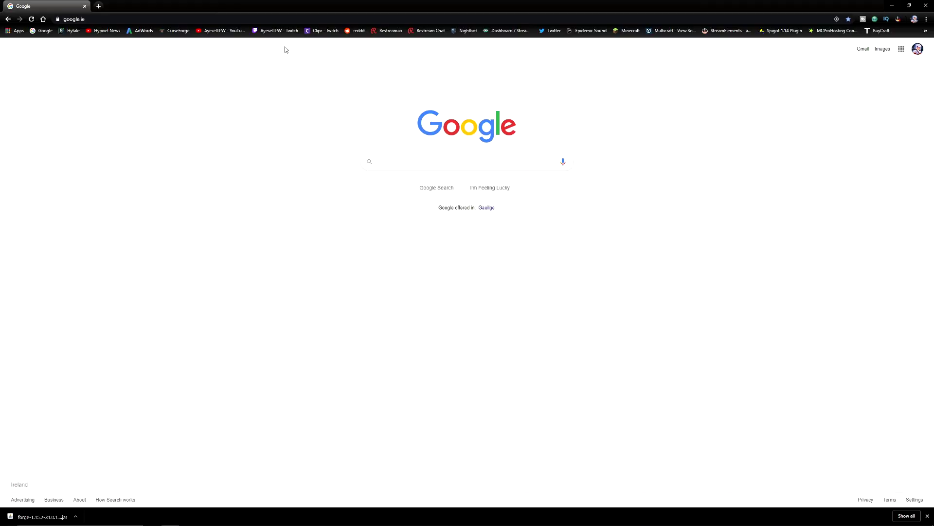
Switch to the browser, search Google for curseforge and open the Minecraft mods section of the CurseForge site
{"action": "type", "text": "curseforge"}
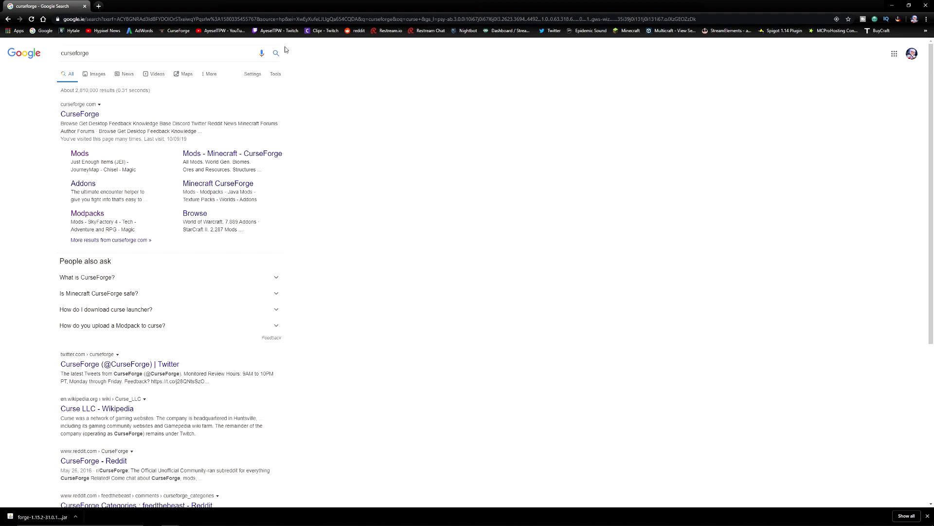
{"action": "left_click", "coordinate": [79, 114]}
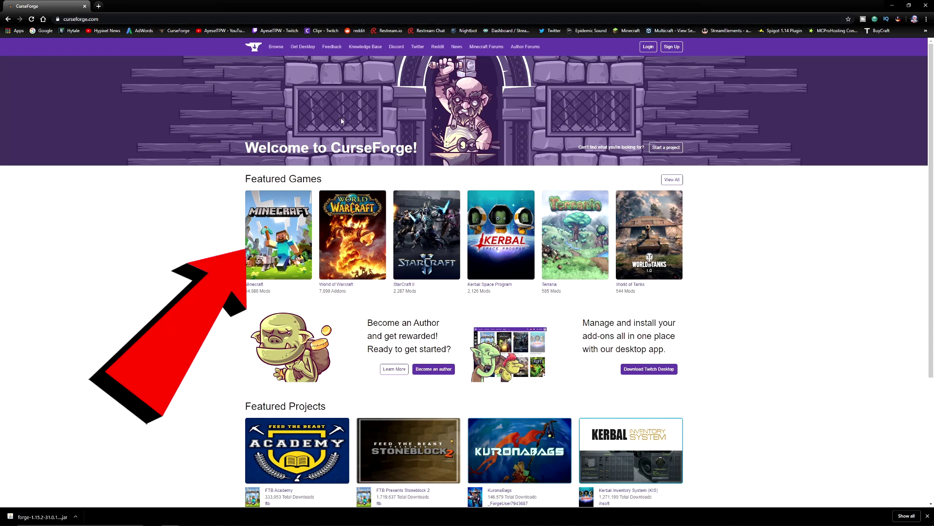
{"action": "left_click", "coordinate": [276, 256]}
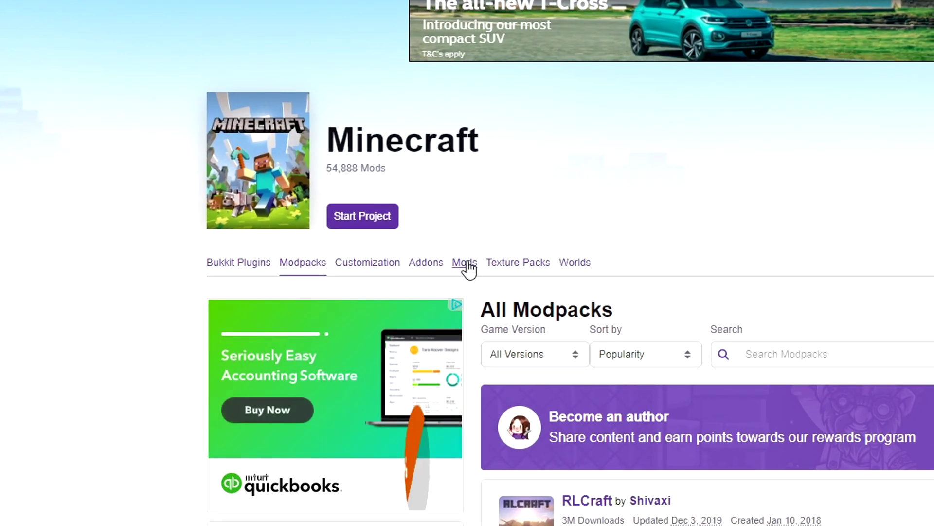
{"action": "left_click", "coordinate": [466, 263]}
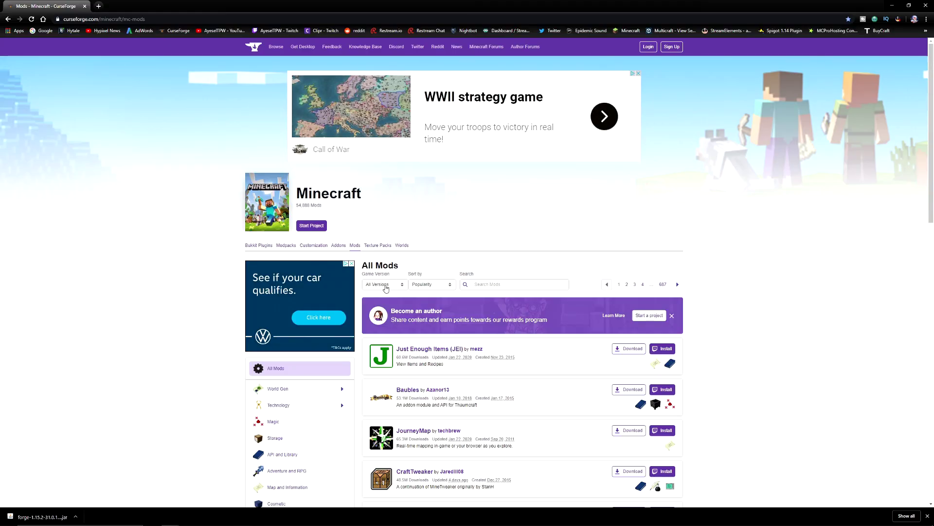
Filter the mods by game version 1.15.2 and open Xaero's Minimap from the second page of results
{"action": "left_click", "coordinate": [387, 286]}
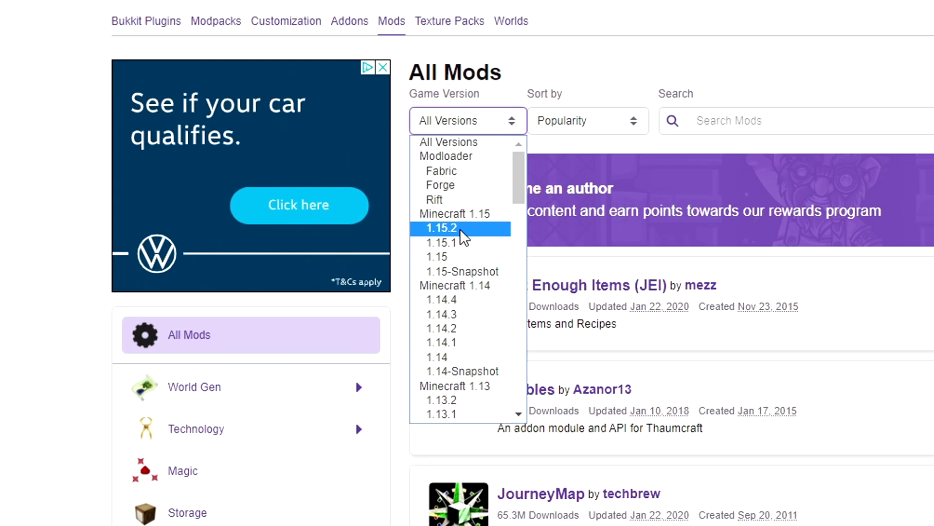
{"action": "left_click", "coordinate": [464, 229]}
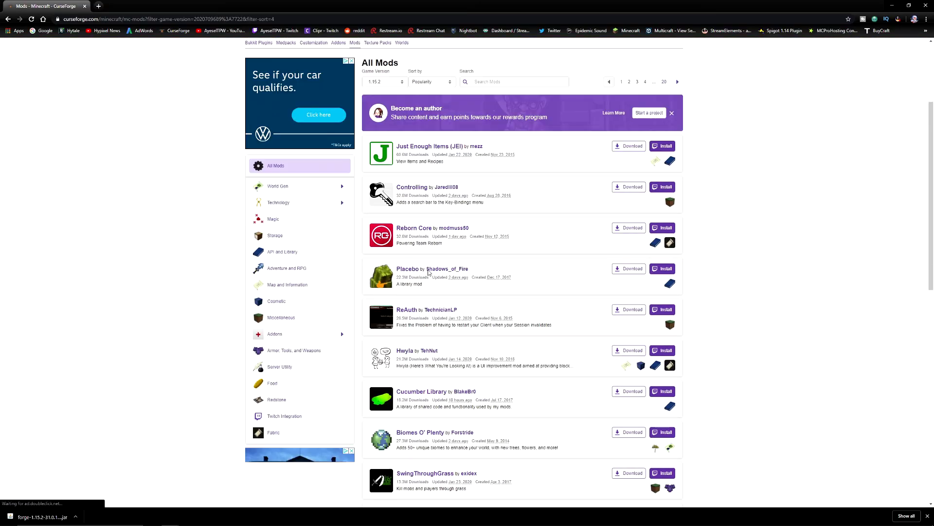
{"action": "scroll", "coordinate": [428, 273], "scroll_direction": "down", "scroll_amount": 6}
{"action": "scroll", "coordinate": [429, 355], "scroll_direction": "up", "scroll_amount": 7}
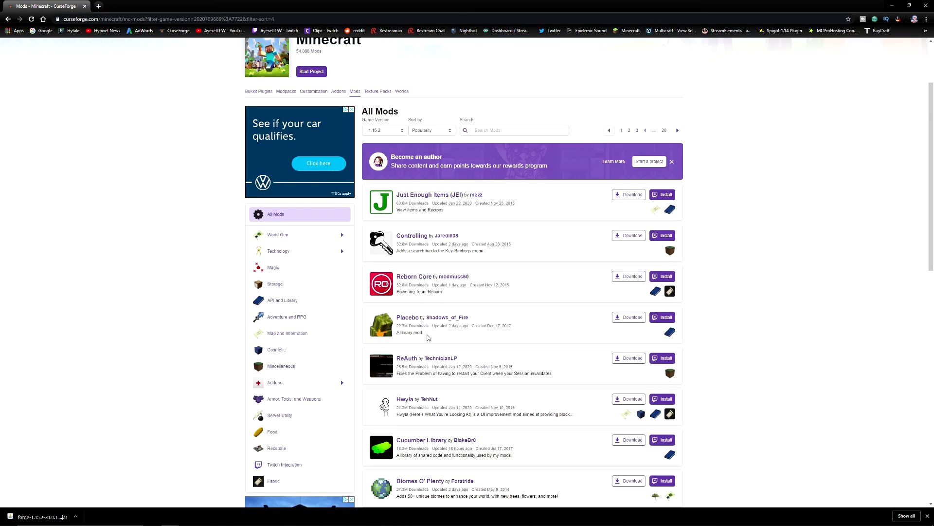
{"action": "scroll", "coordinate": [417, 187], "scroll_direction": "up", "scroll_amount": 2}
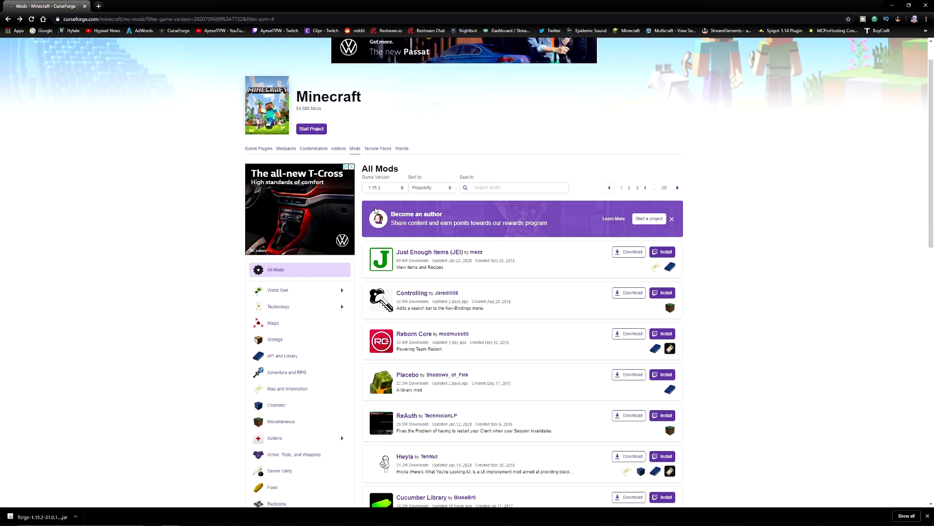
{"action": "scroll", "coordinate": [376, 210], "scroll_direction": "down", "scroll_amount": 13}
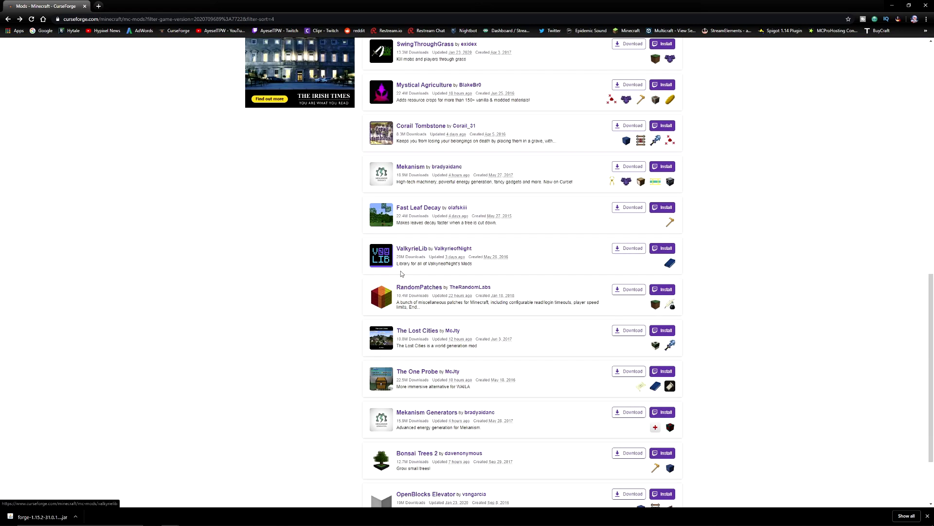
{"action": "left_click", "coordinate": [629, 439]}
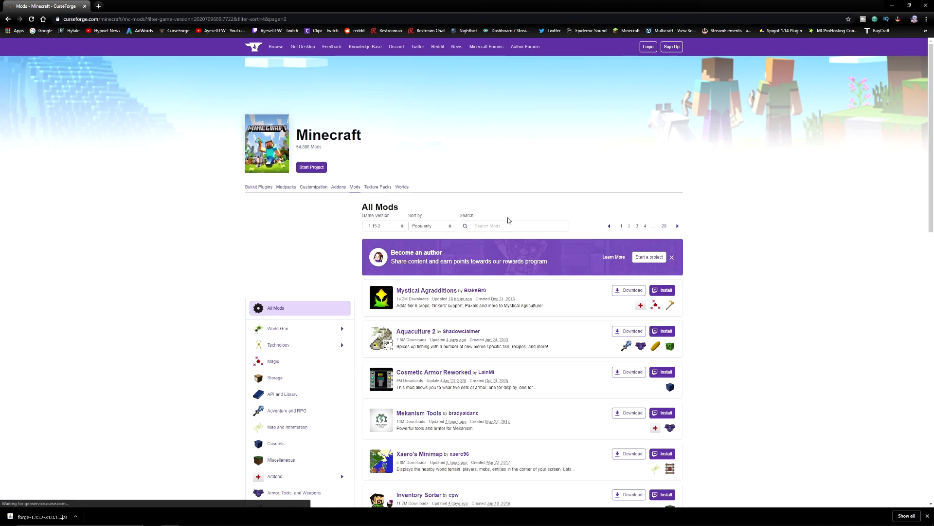
{"action": "scroll", "coordinate": [503, 228], "scroll_direction": "down", "scroll_amount": 4}
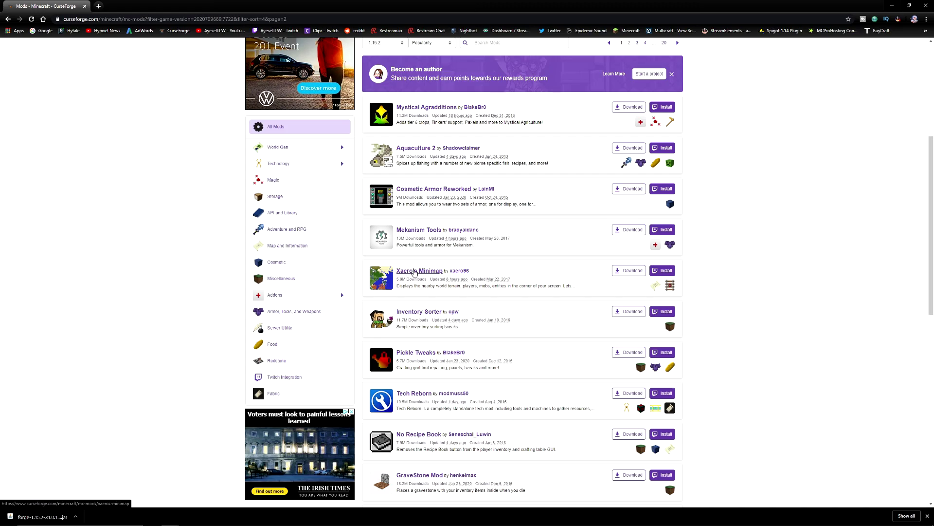
{"action": "left_click", "coordinate": [414, 271]}
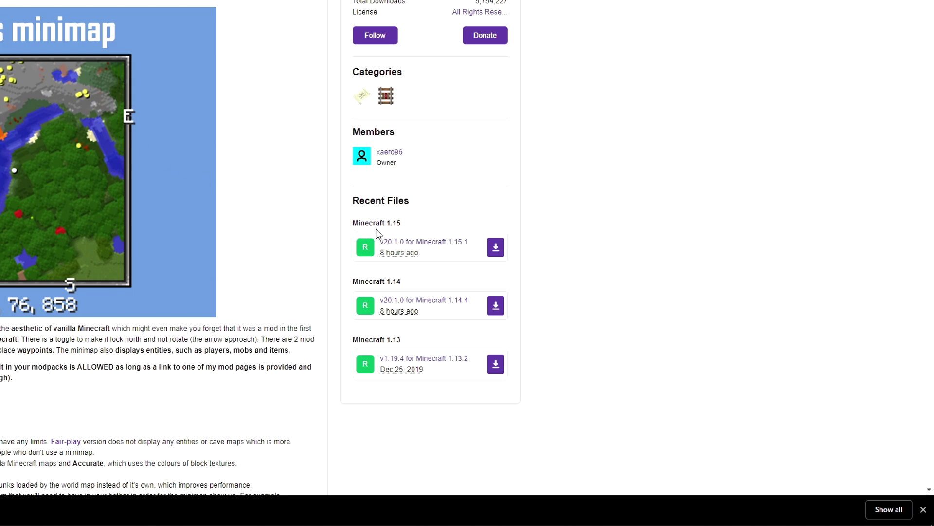
From the Minecraft 1.15 recent files, download "v20.1.0 for Minecraft 1.15.2", keep the flagged jar and place it on the desktop
{"action": "left_click_drag", "start_coordinate": [355, 200], "coordinate": [414, 206]}
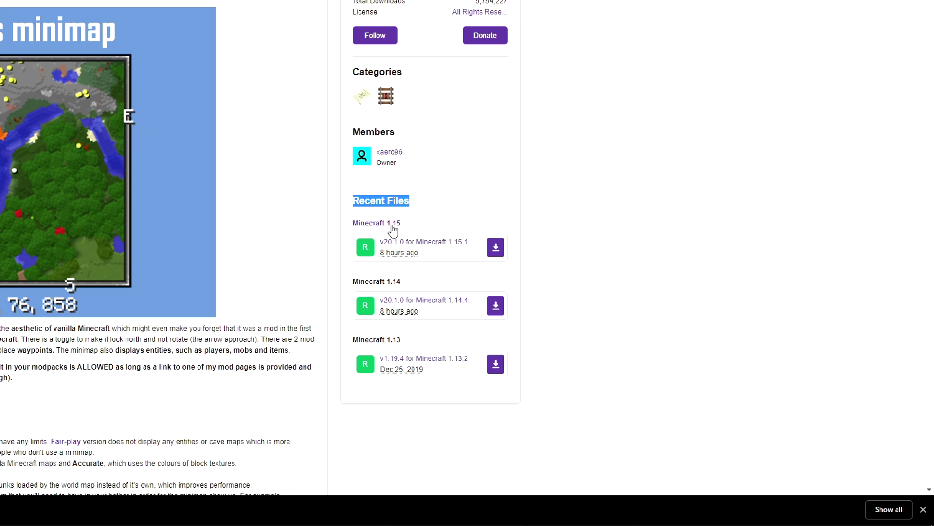
{"action": "left_click", "coordinate": [365, 225]}
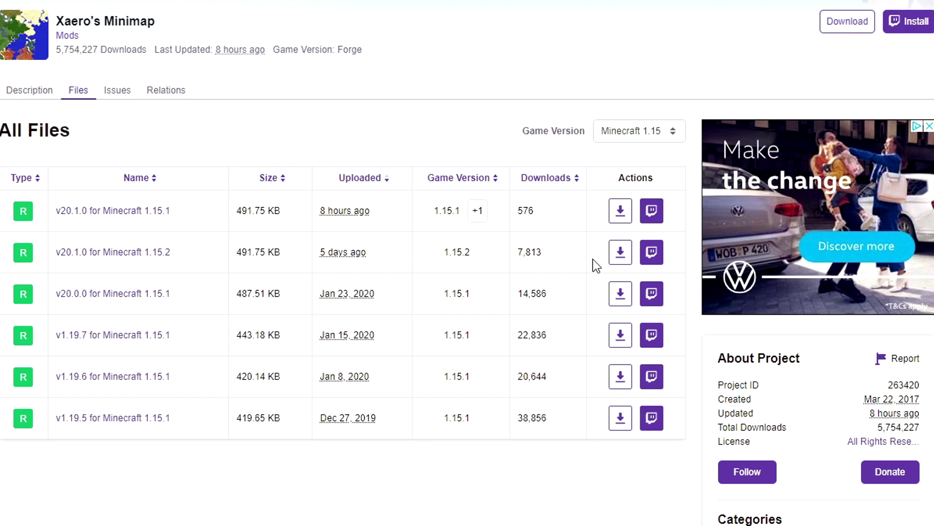
{"action": "left_click", "coordinate": [620, 252]}
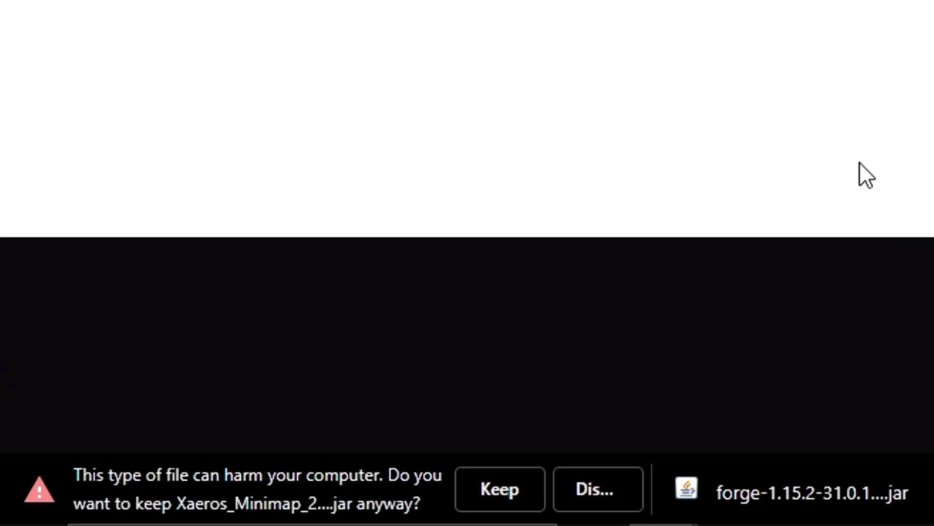
{"action": "left_click", "coordinate": [497, 484]}
{"action": "left_click_drag", "start_coordinate": [340, 297], "coordinate": [227, 181]}
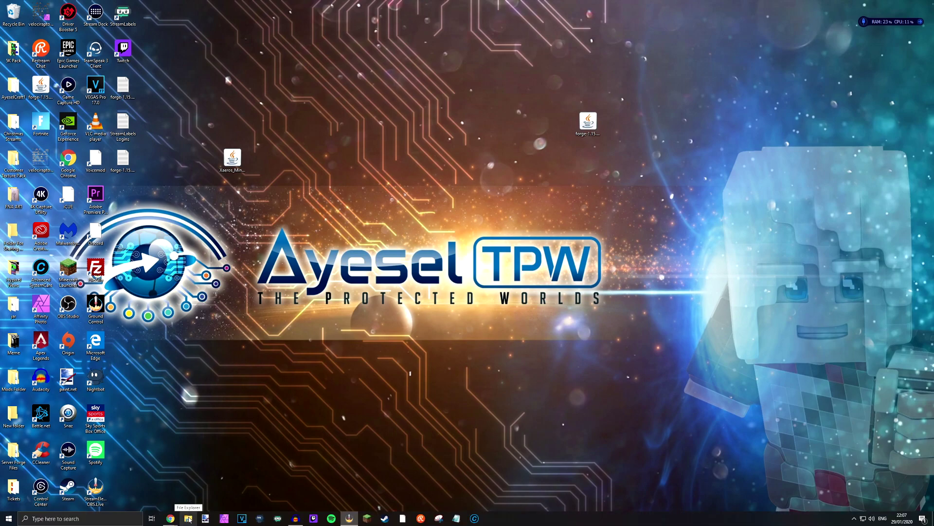
Open a maximized File Explorer window and make sure hidden items are shown
{"action": "left_click", "coordinate": [190, 520]}
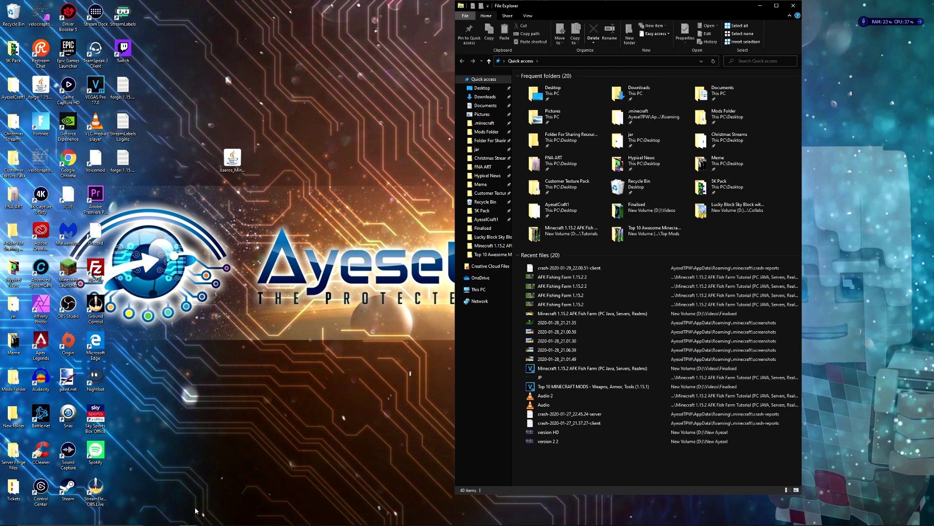
{"action": "key", "text": "super+Up"}
{"action": "left_click", "coordinate": [137, 236]}
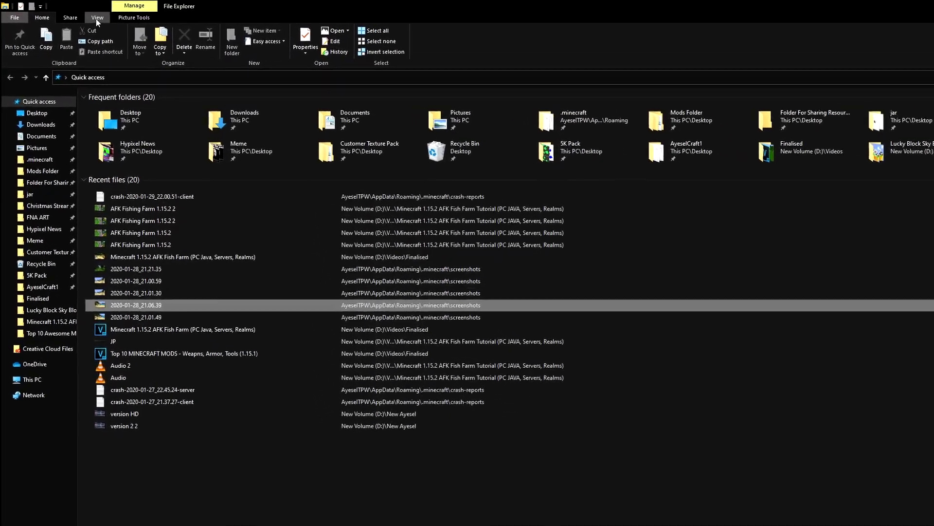
{"action": "left_click", "coordinate": [97, 18]}
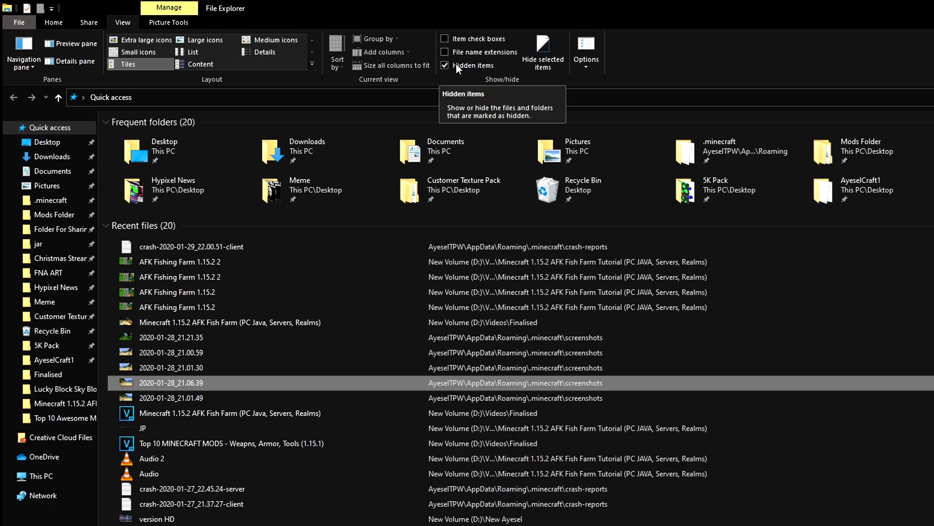
{"action": "left_click", "coordinate": [445, 65]}
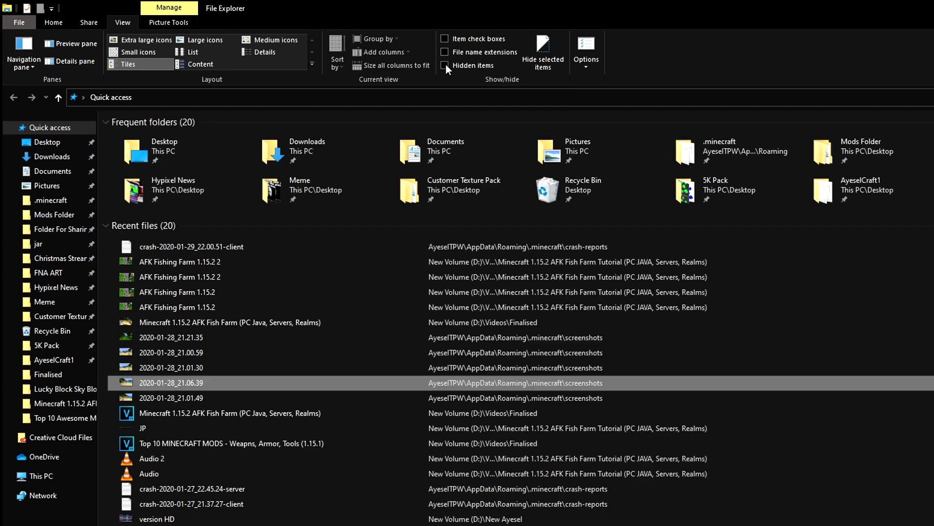
{"action": "left_click", "coordinate": [446, 64]}
Go to the %appdata% location and open the .minecraft folder
{"action": "left_click", "coordinate": [182, 97]}
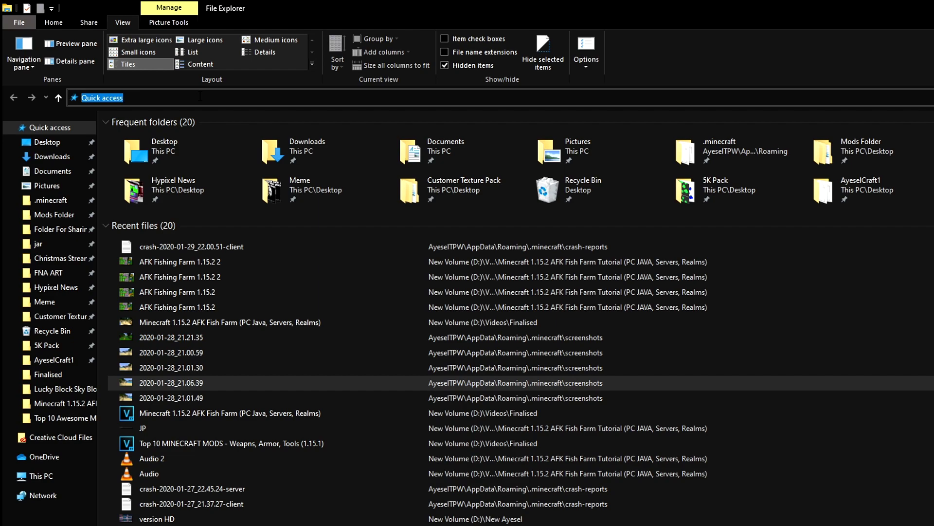
{"action": "type", "text": "%appdata%"}
{"action": "key", "text": "Return"}
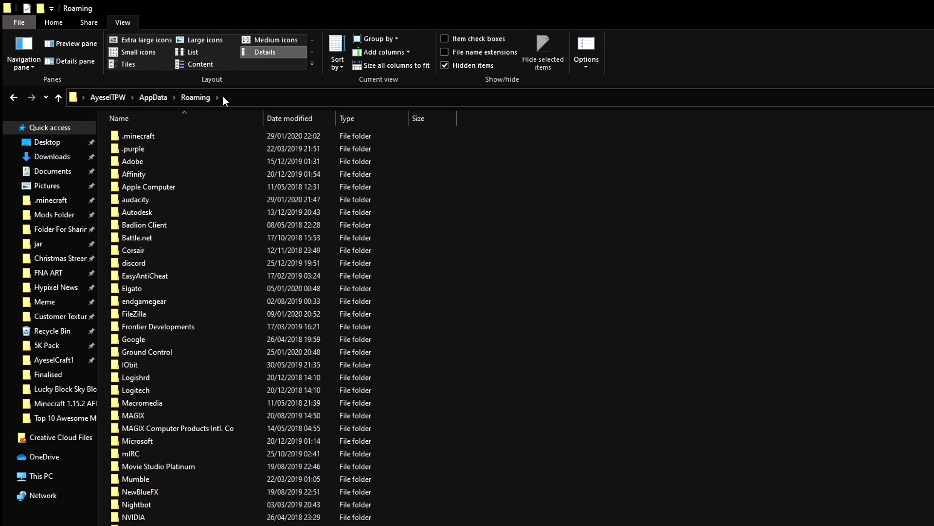
{"action": "double_click", "coordinate": [147, 138]}
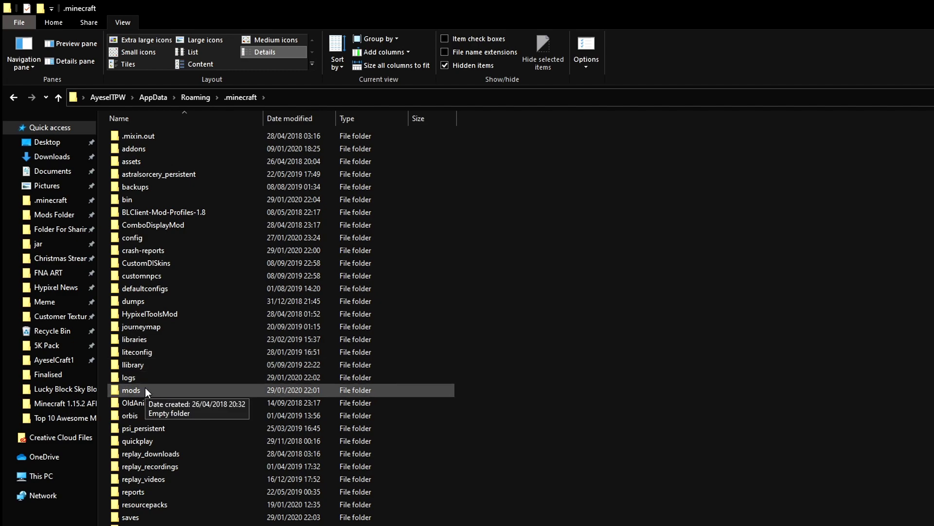
Create a new folder in .minecraft and name it "mods"
{"action": "right_click", "coordinate": [463, 334]}
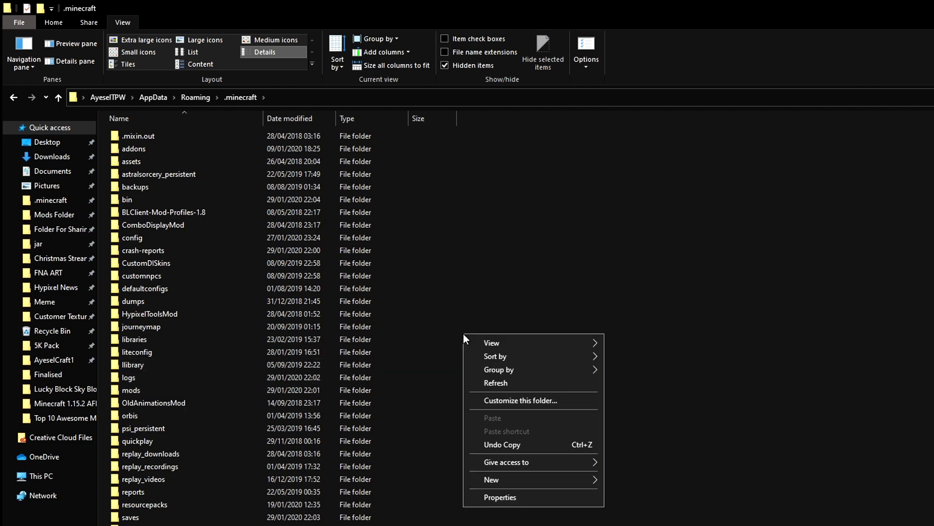
{"action": "mouse_move", "coordinate": [551, 477]}
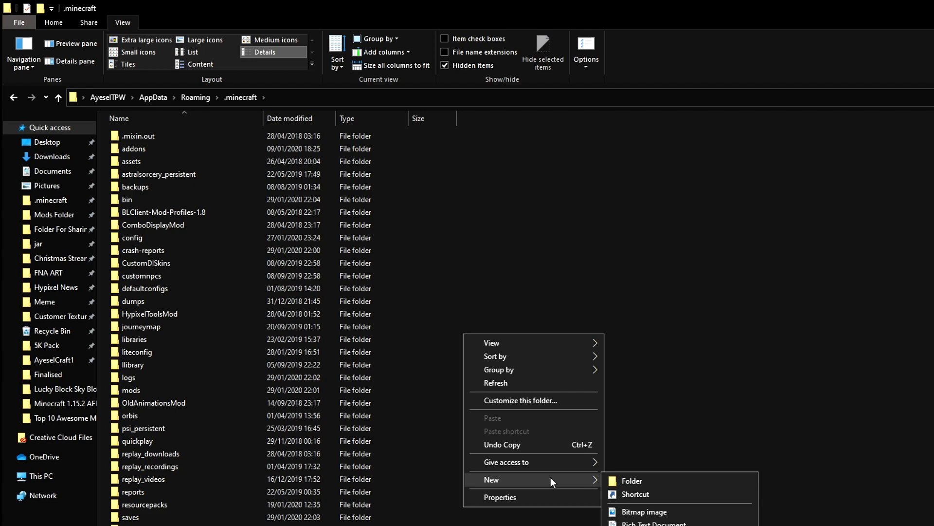
{"action": "left_click", "coordinate": [636, 483]}
{"action": "type", "text": "mods old"}
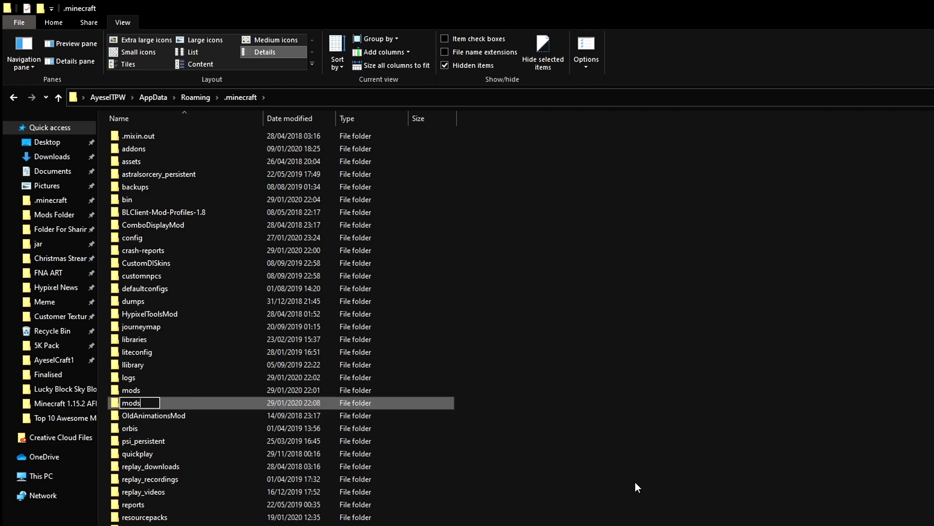
{"action": "key", "text": "Return"}
Open the mods folder inside .minecraft and move the Xaeros_Minimap_20.1.0_Forge_1.15.2 jar from the desktop into it
{"action": "double_click", "coordinate": [145, 390]}
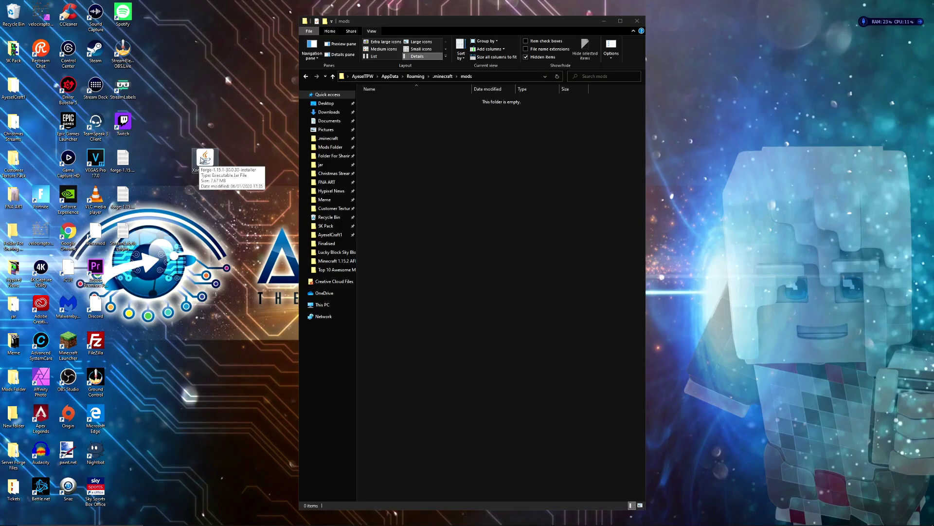
{"action": "left_click_drag", "start_coordinate": [203, 163], "coordinate": [481, 159]}
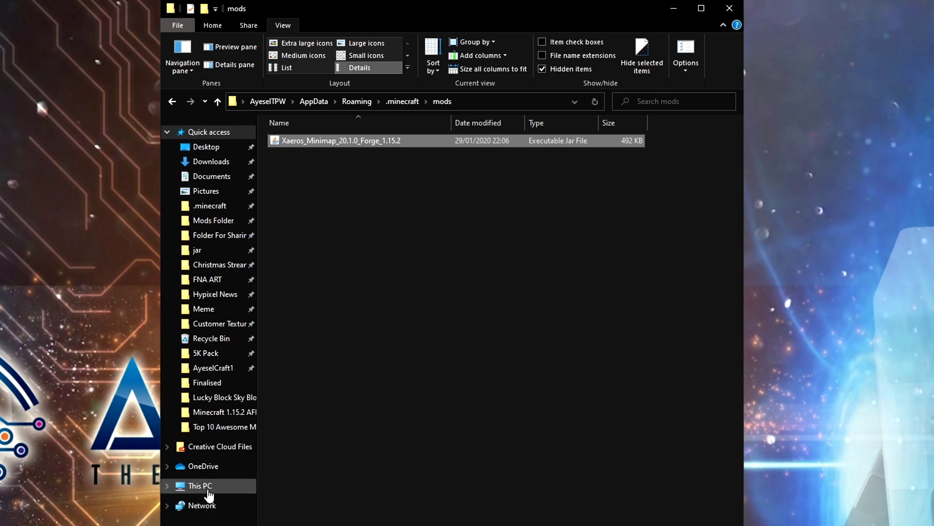
Browse from This PC through Windows (C:) and Users to the user's own profile folder
{"action": "left_click", "coordinate": [208, 491]}
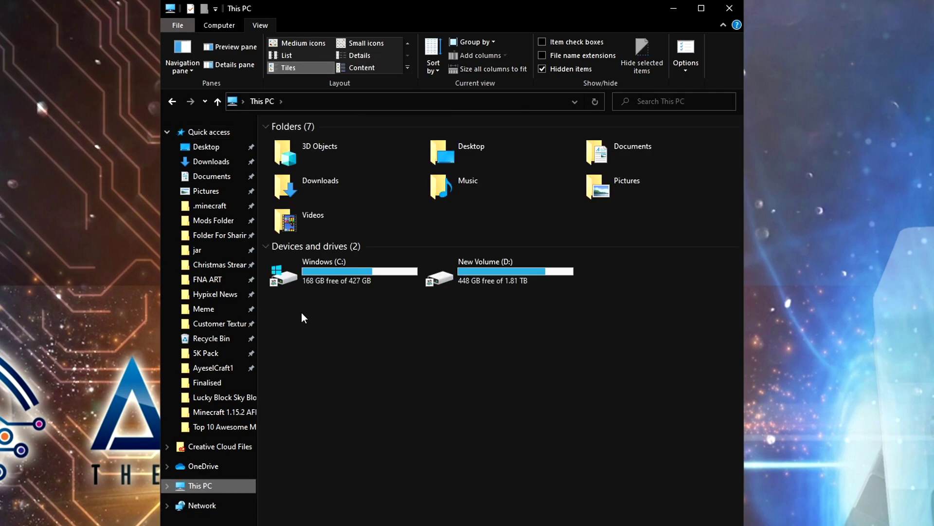
{"action": "double_click", "coordinate": [332, 273]}
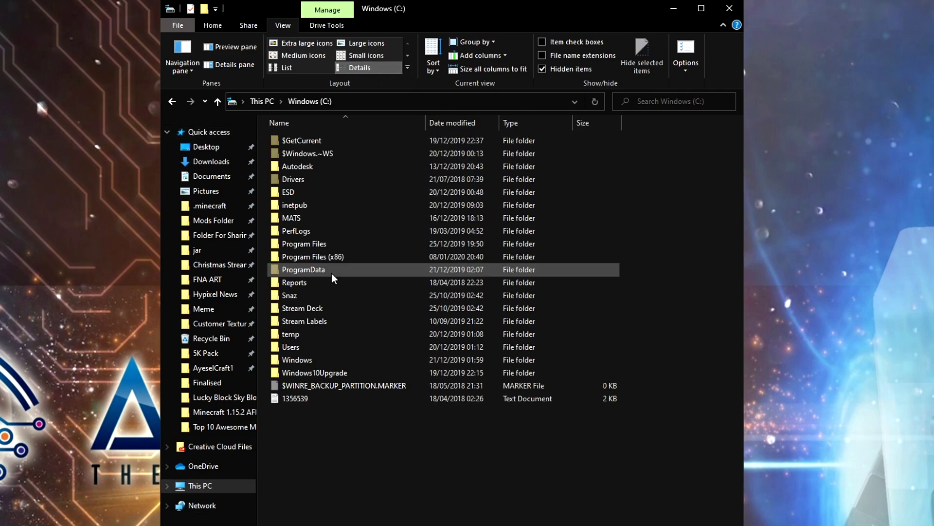
{"action": "double_click", "coordinate": [299, 347]}
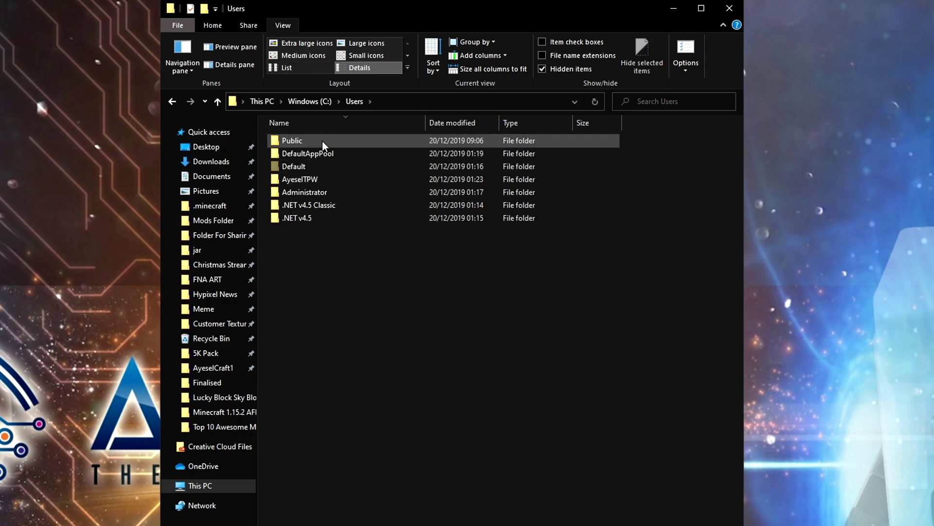
{"action": "double_click", "coordinate": [300, 179]}
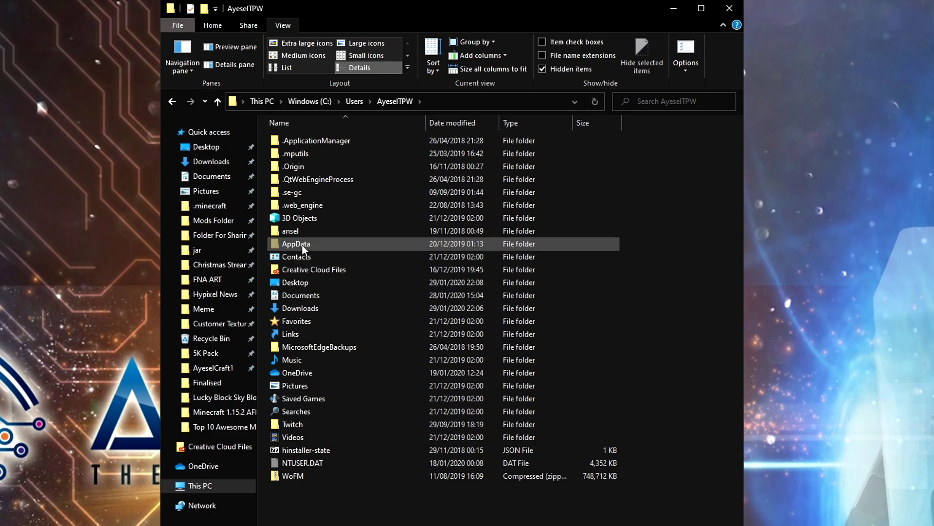
Turn hidden items off and on again, and open the mods folder through AppData, Roaming and .minecraft
{"action": "left_click", "coordinate": [542, 68]}
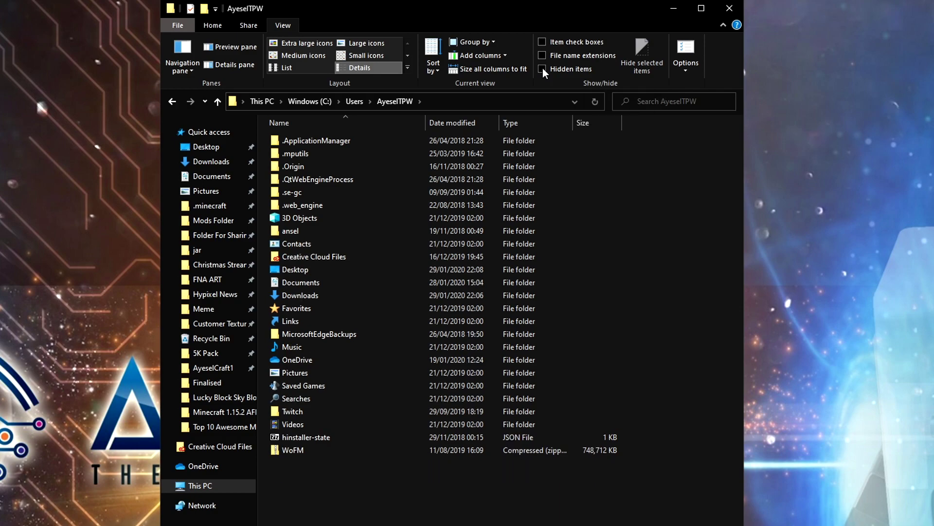
{"action": "left_click", "coordinate": [543, 68]}
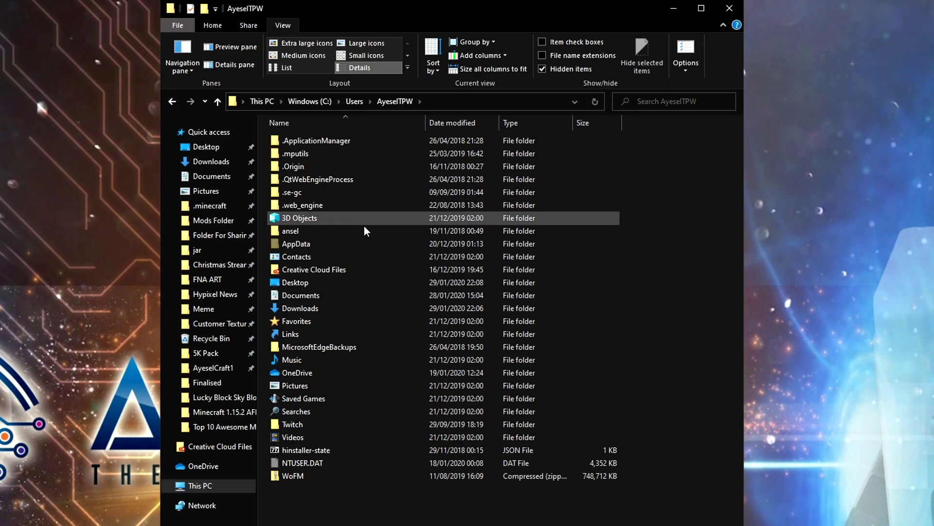
{"action": "double_click", "coordinate": [299, 244]}
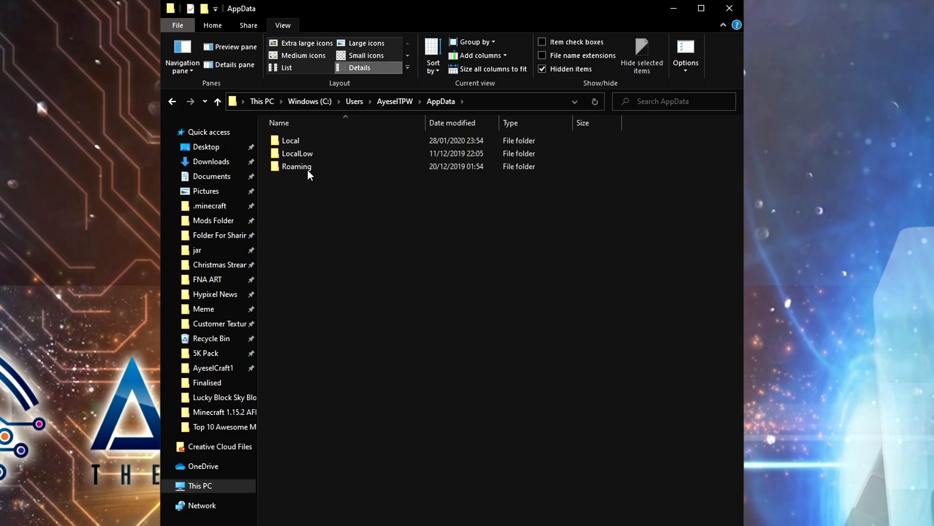
{"action": "double_click", "coordinate": [298, 167]}
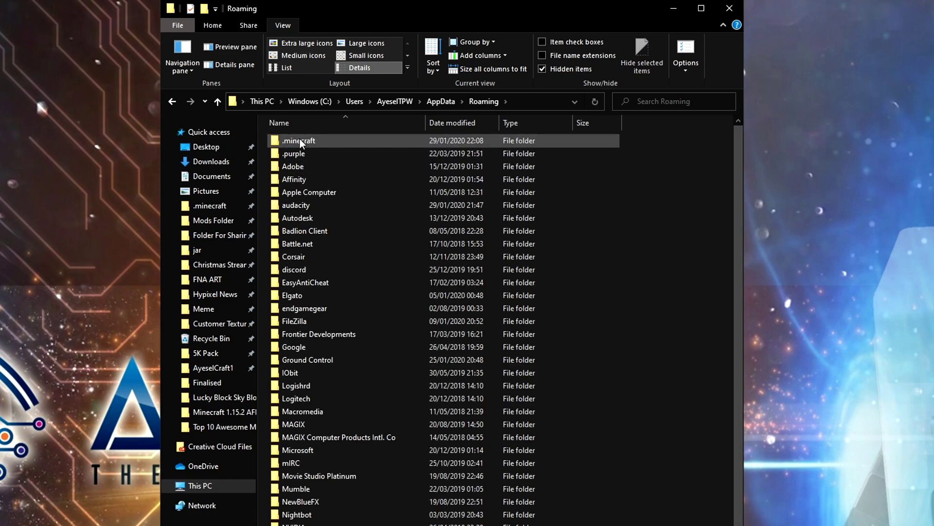
{"action": "double_click", "coordinate": [299, 140]}
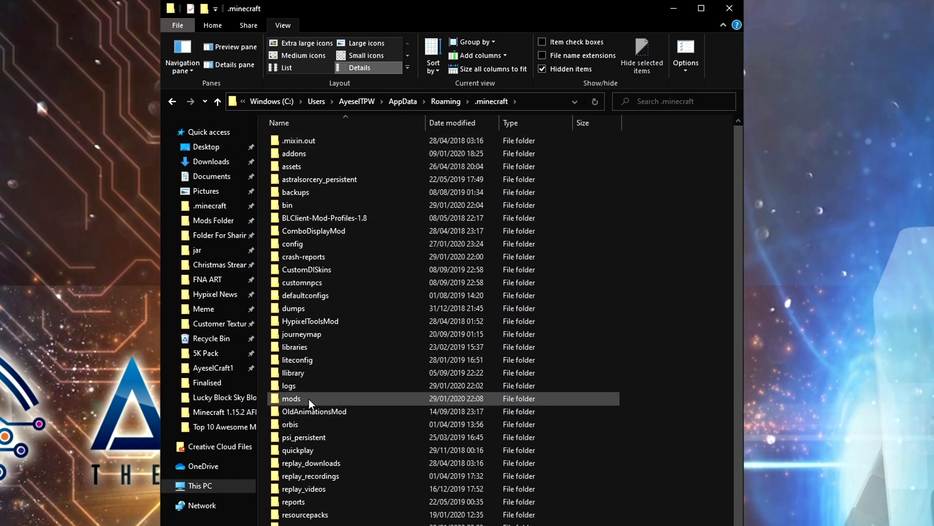
{"action": "double_click", "coordinate": [309, 398]}
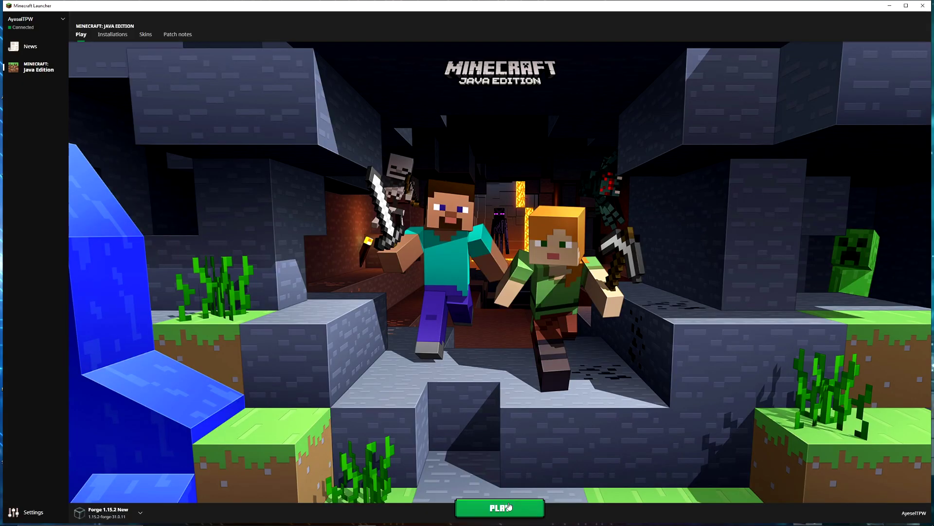
Launch the Forge 1.15.2 New installation from the Minecraft Launcher and check the list of loaded mods
{"action": "left_click", "coordinate": [509, 506]}
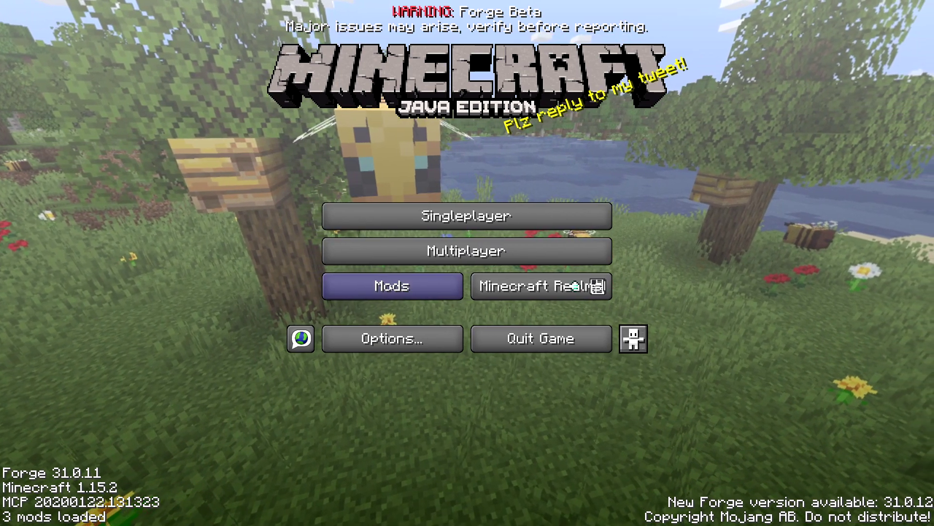
{"action": "left_click", "coordinate": [393, 286]}
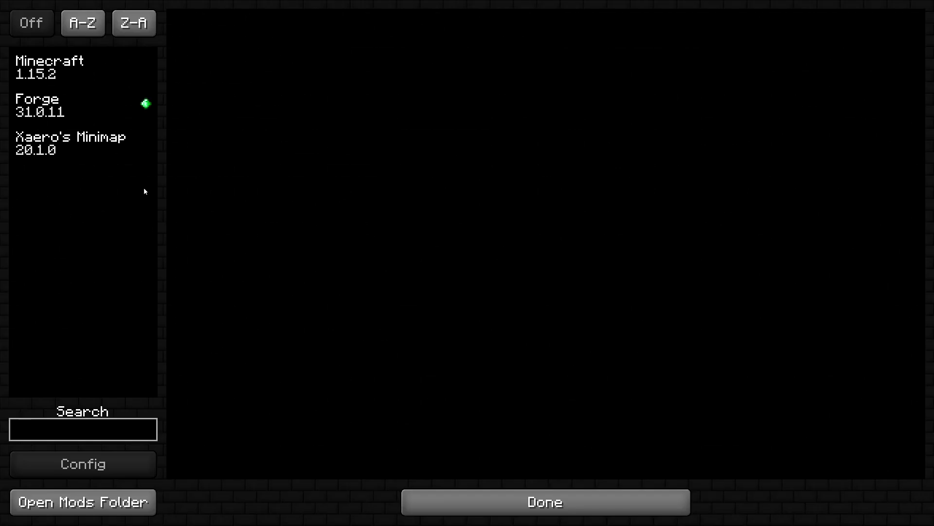
{"action": "left_click", "coordinate": [530, 504]}
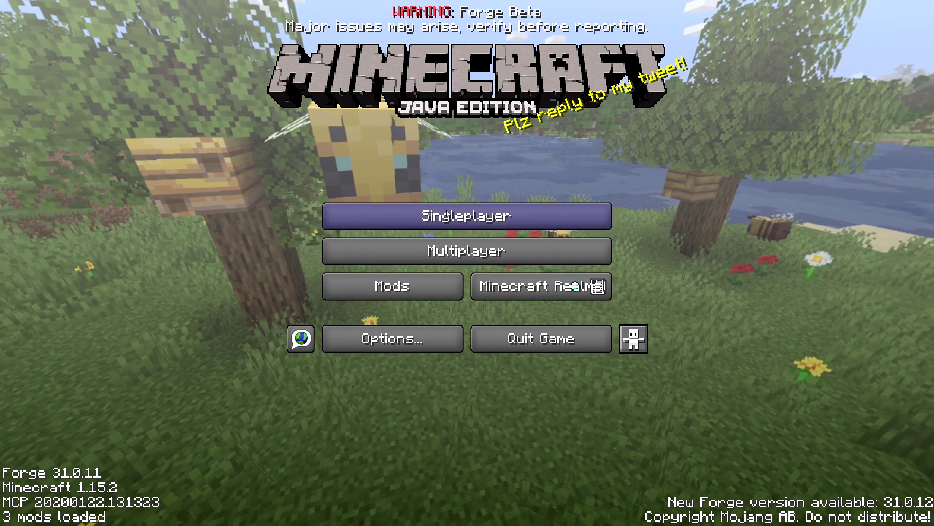
Load the singleplayer world Test Forge 1.15.2, switch to the front-facing third-person view and walk forward
{"action": "left_click", "coordinate": [446, 215]}
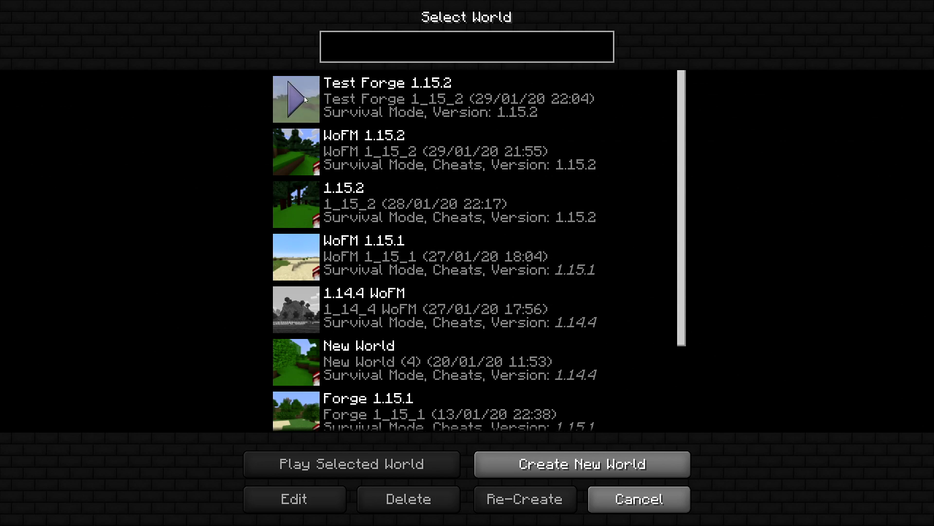
{"action": "left_click", "coordinate": [302, 101]}
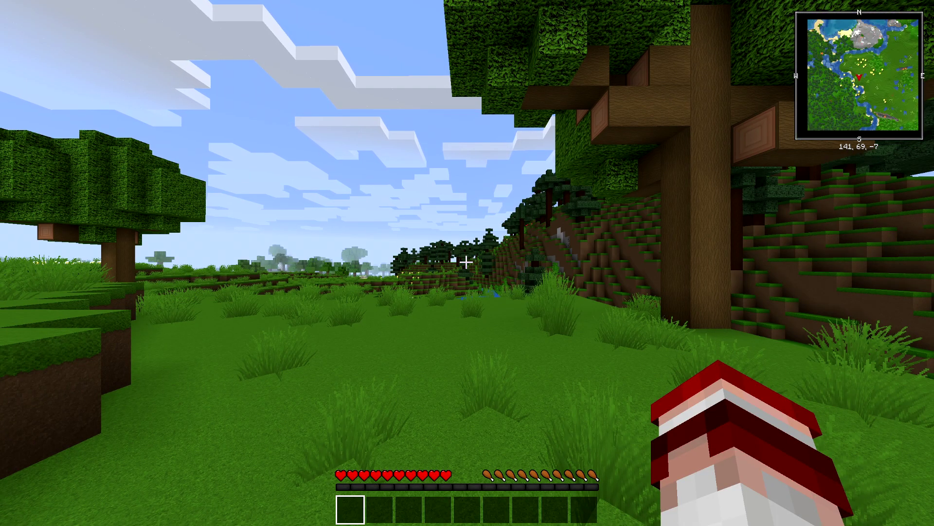
{"action": "key", "text": "F5"}
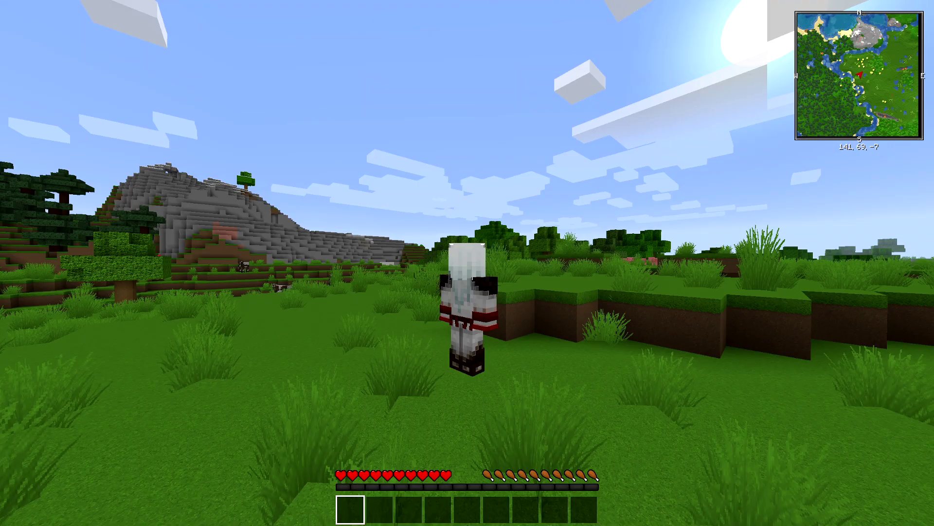
{"action": "key", "text": "F5"}
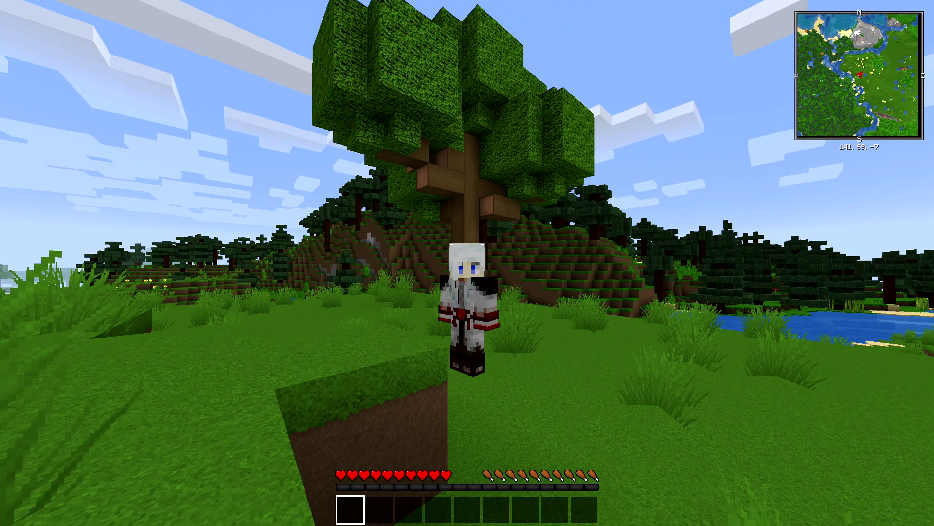
{"action": "key", "text": "w"}
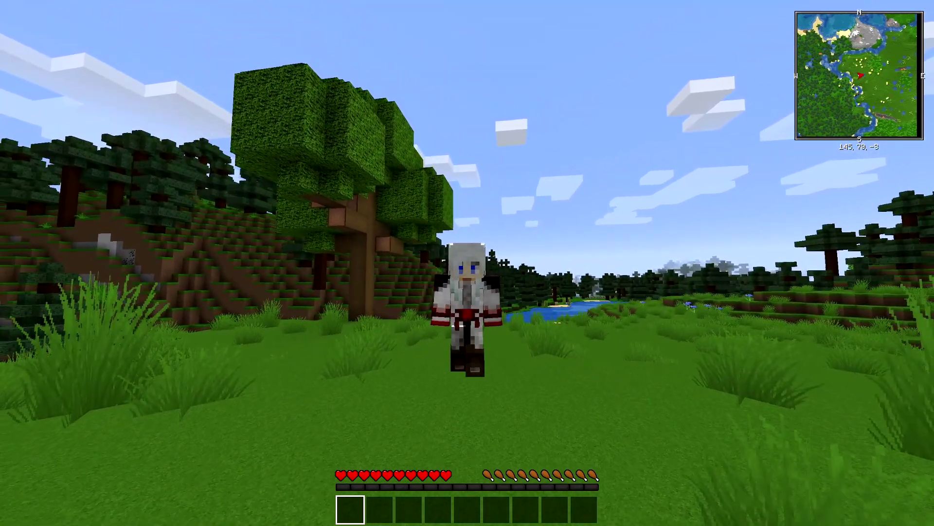